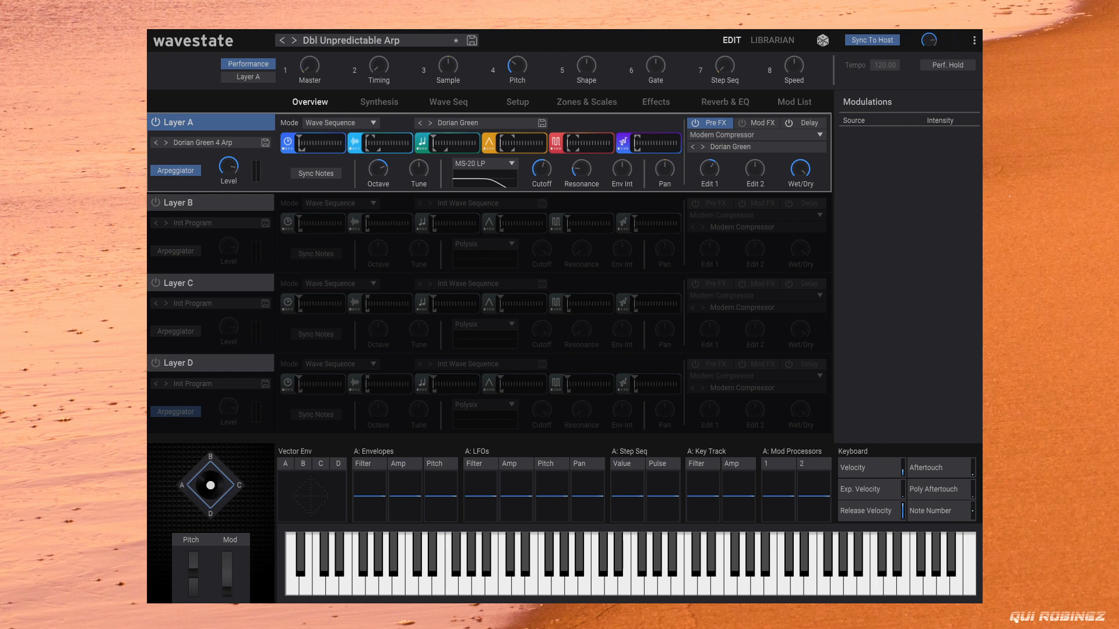
Search the performances for "init" and load Init Performance from the Wavestate 1 collection
left_click(374, 41)
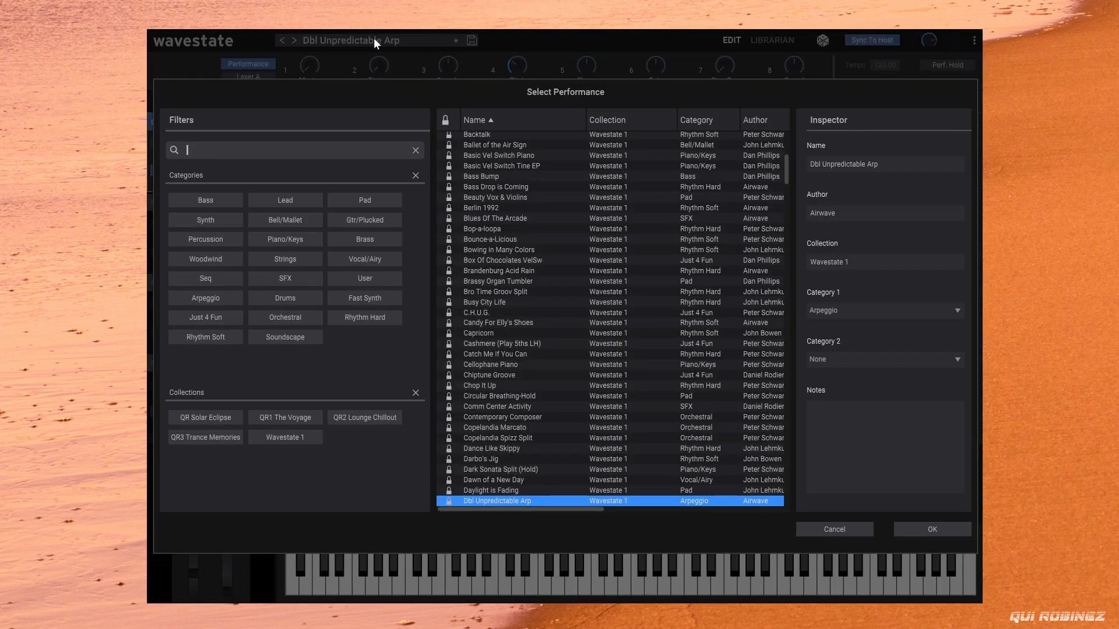
type("init")
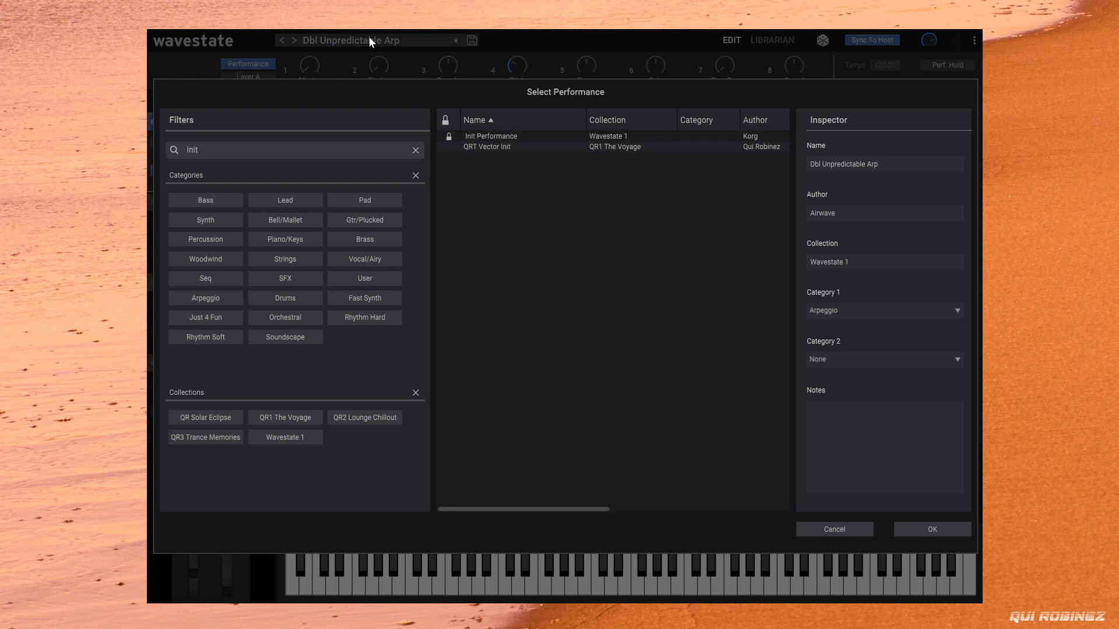
left_click(524, 138)
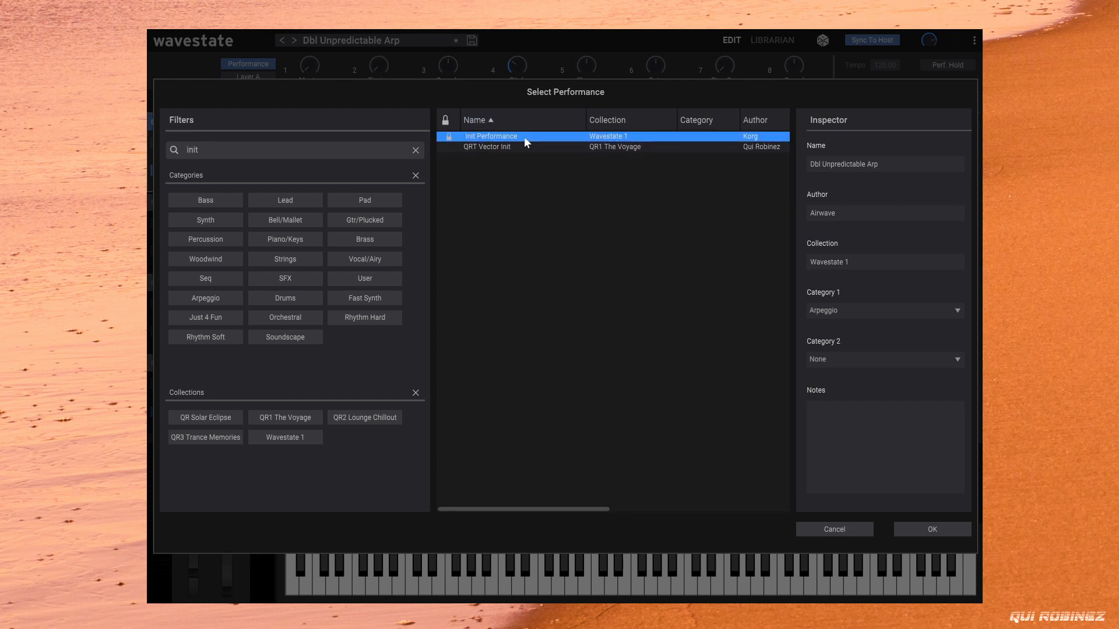
double_click(530, 137)
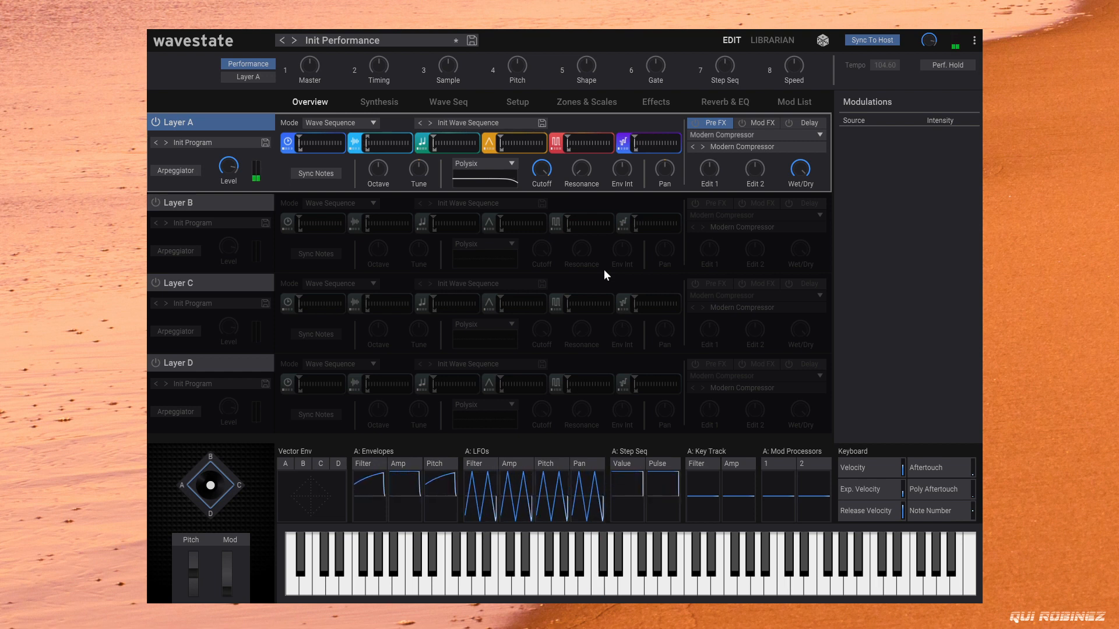
In Layer A's wave sequence, switch the Timing lane to Tempo mode and set its Xfade to Off
left_click(457, 103)
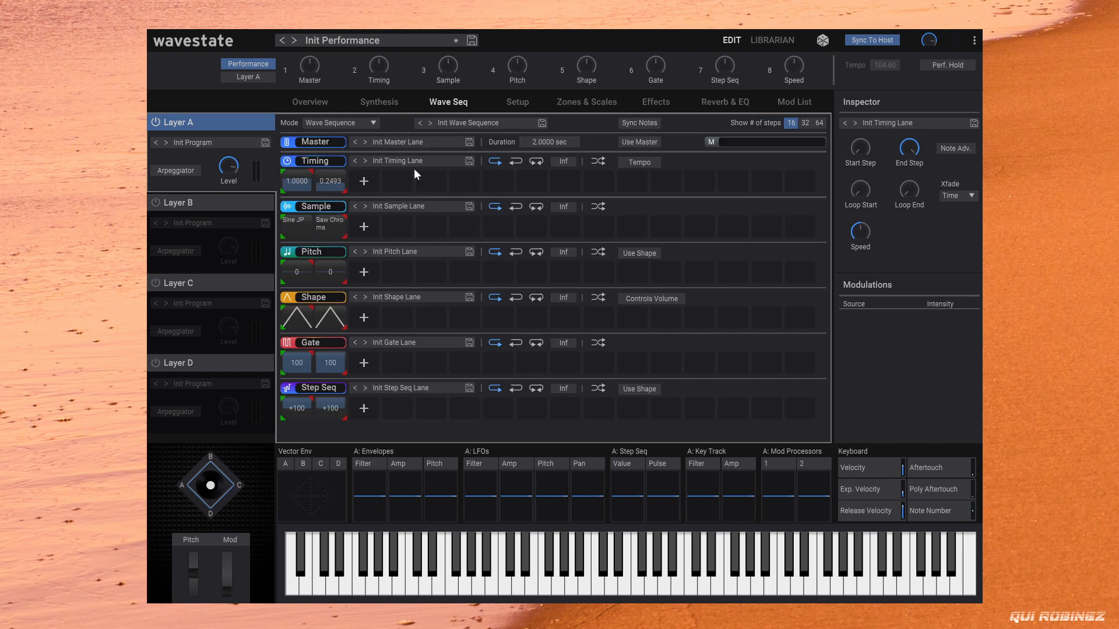
left_click(647, 159)
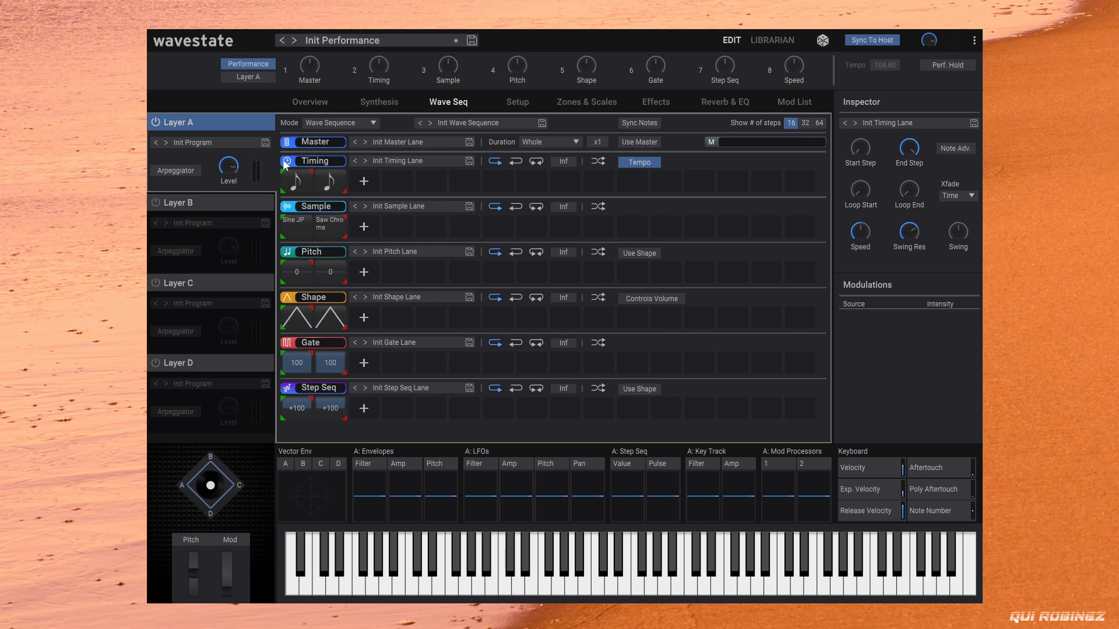
left_click(970, 196)
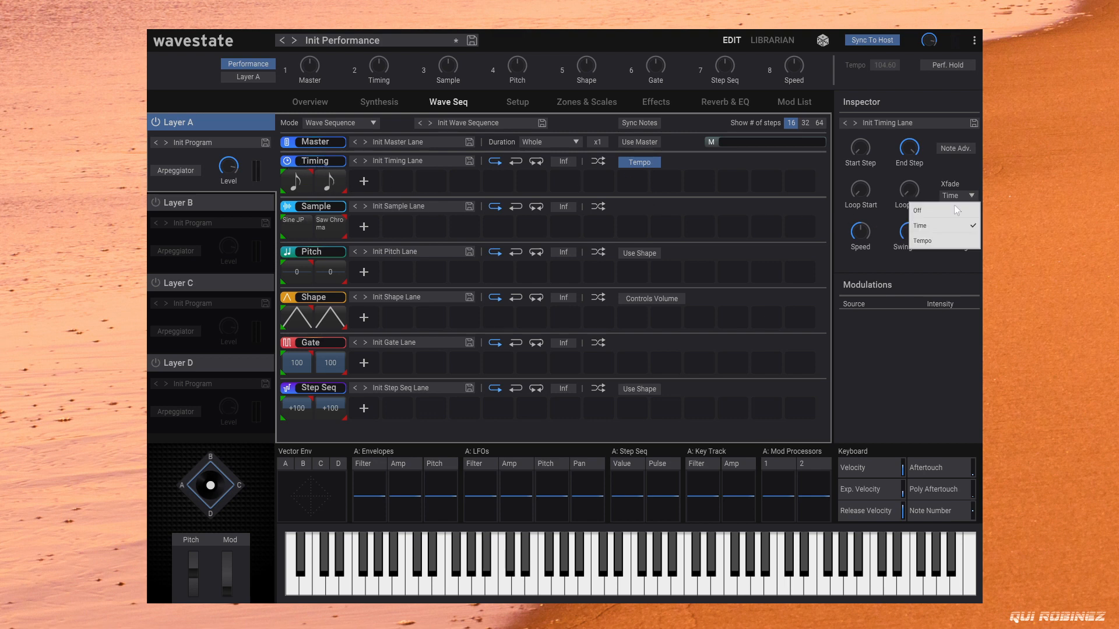
left_click(939, 209)
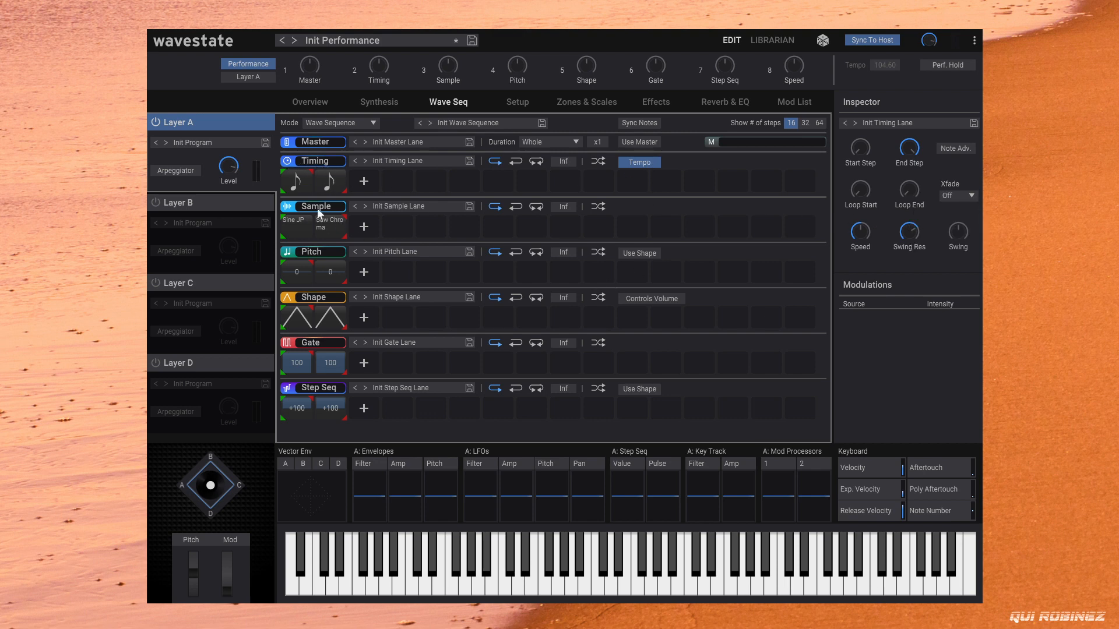
Remove the second step of the Timing lane and keep the remaining step at a 1/8 note duration
right_click(324, 184)
left_click(332, 190)
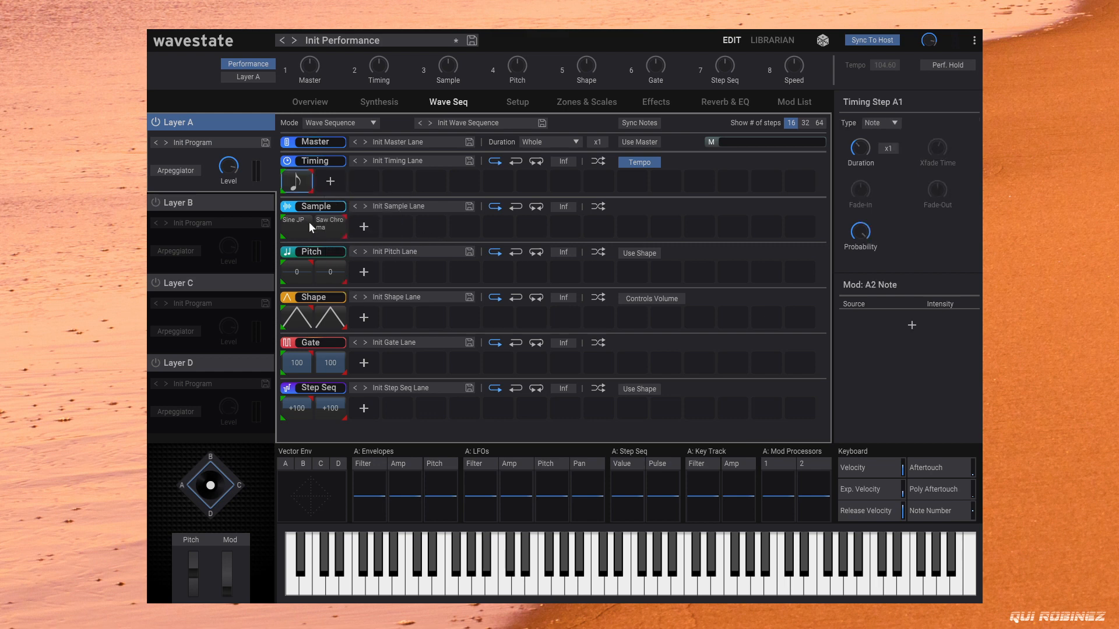
left_click(299, 177)
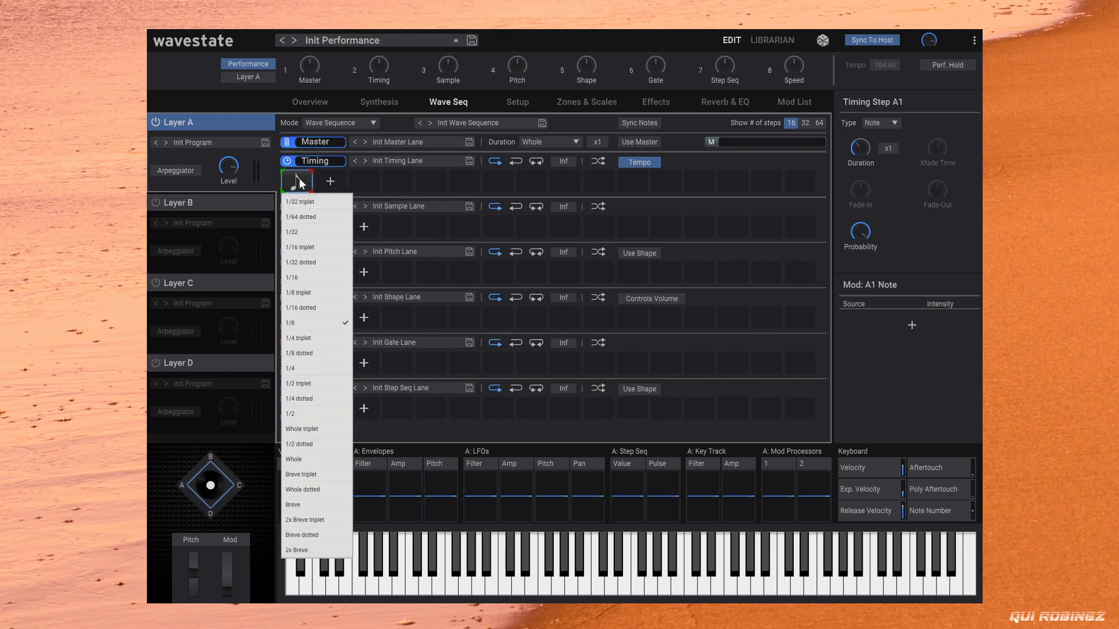
left_click(334, 324)
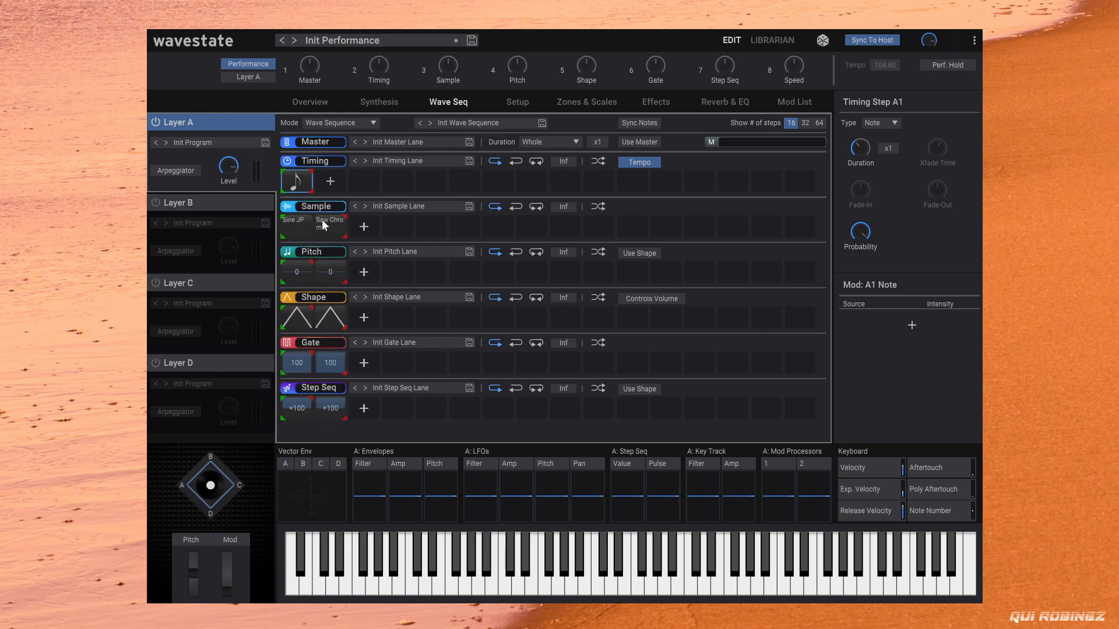
Limit the Sample lane to step A1 and assign that step the Bell_Guru: Lively Vibes sample
left_click(341, 238)
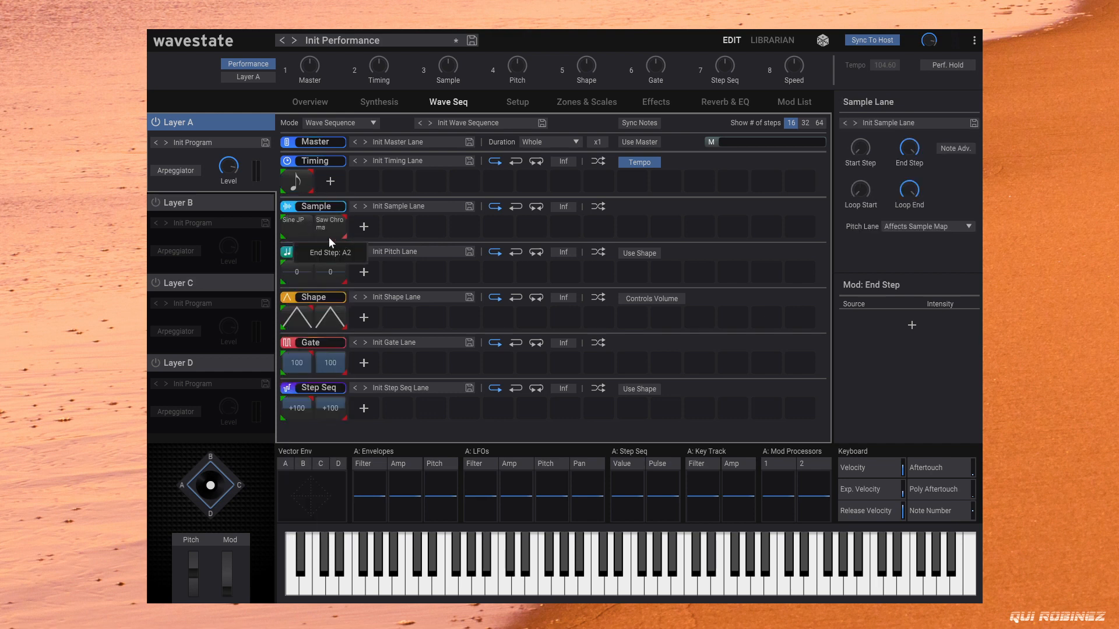
right_click(297, 227)
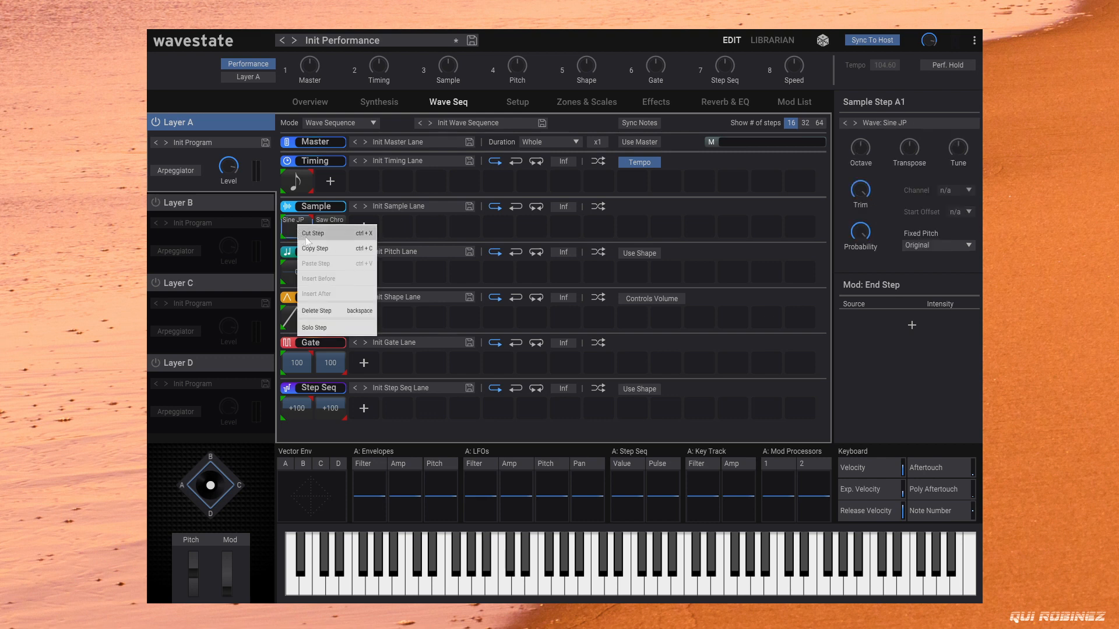
left_click(296, 226)
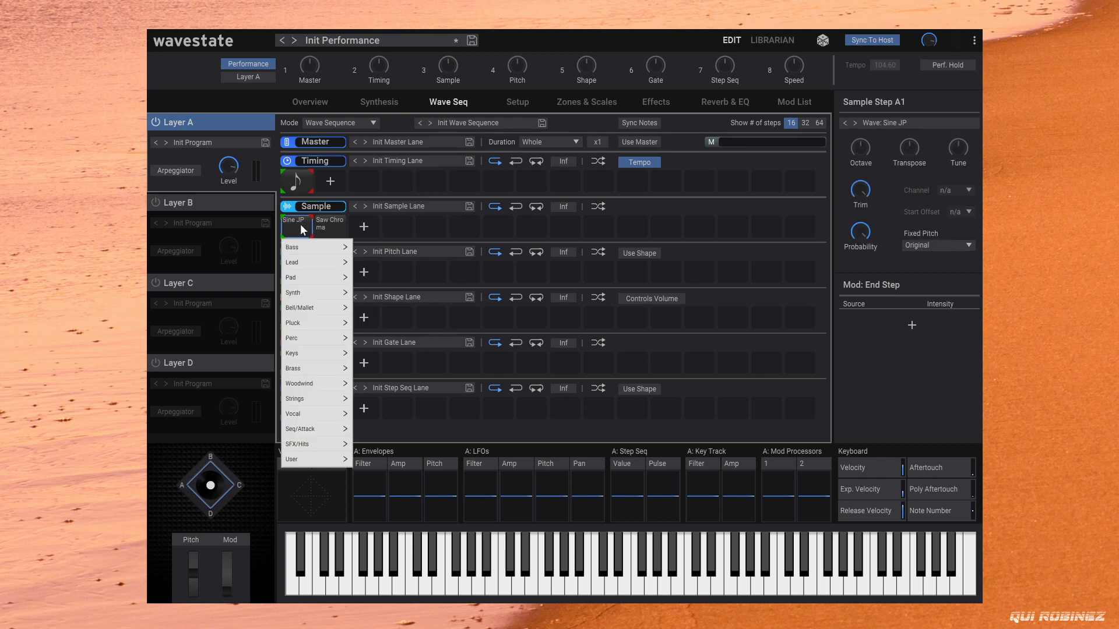
mouse_move(316, 283)
mouse_move(319, 307)
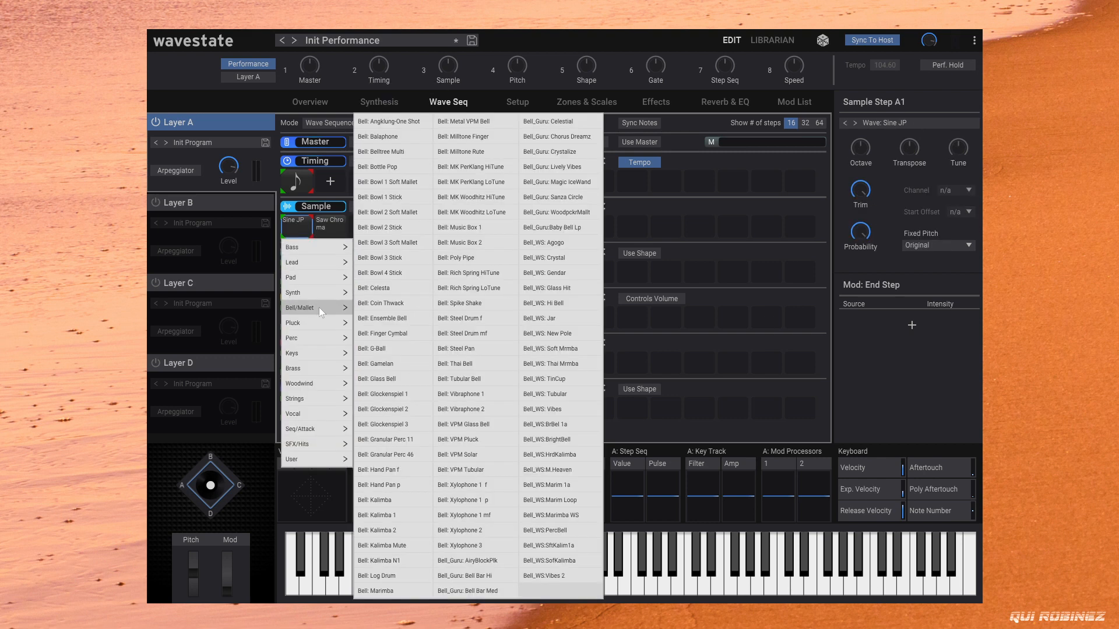
left_click(583, 168)
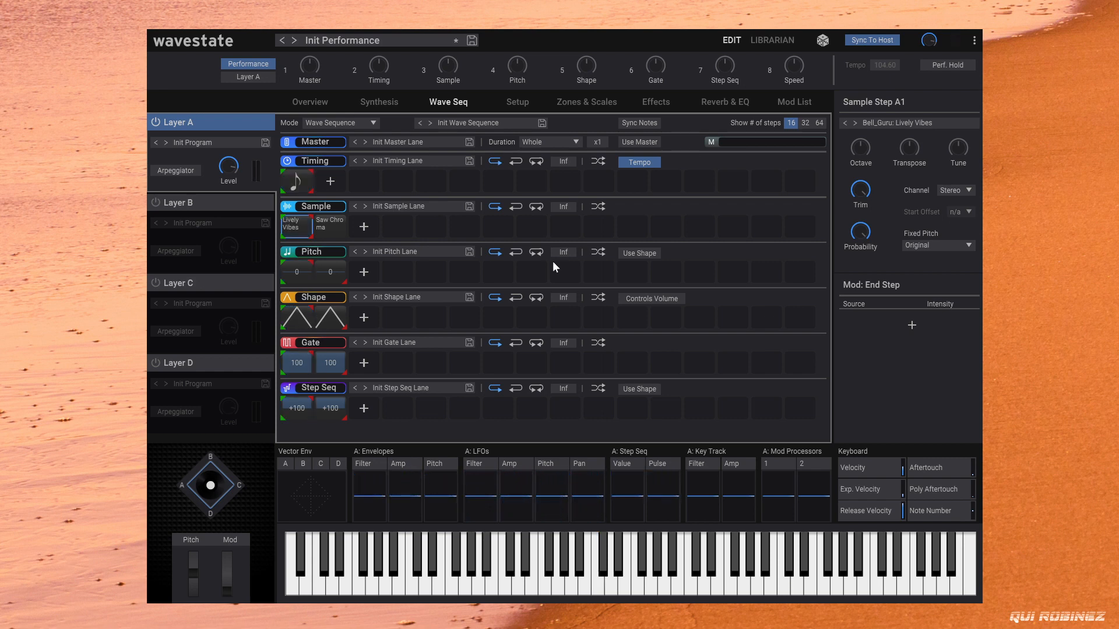
Shape Layer A's amp envelope as a decaying pluck by raising the decay and reducing sustain and release to zero
left_click(405, 464)
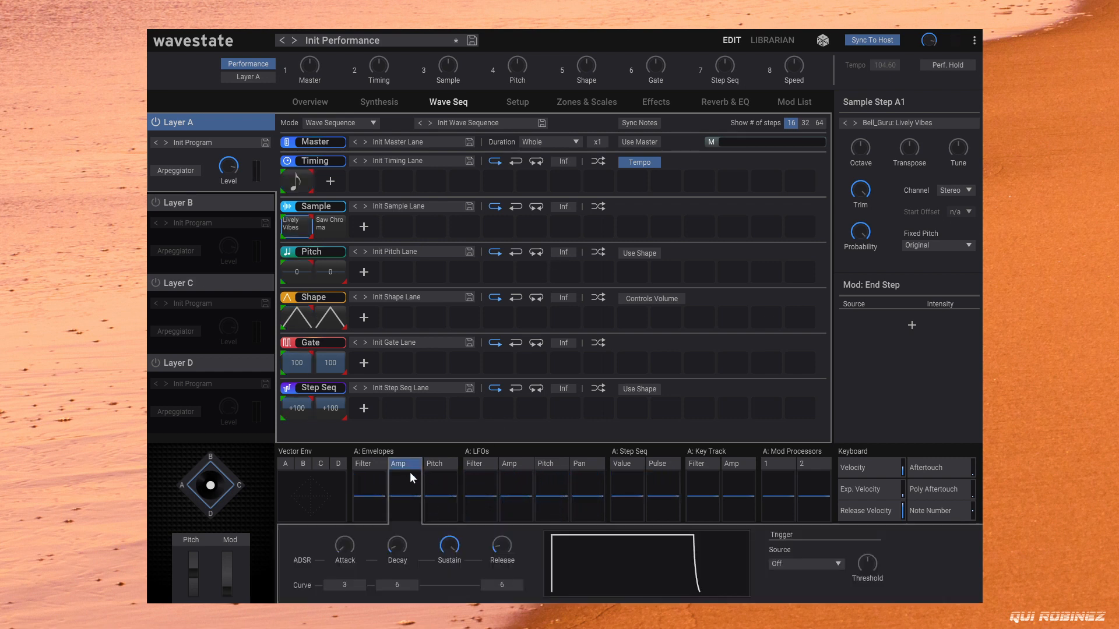
left_click(395, 545)
left_click_drag(387, 503, 382, 475)
left_click_drag(383, 471, 383, 449)
left_click_drag(452, 550, 450, 620)
left_click_drag(452, 546, 452, 618)
left_click_drag(500, 548, 500, 555)
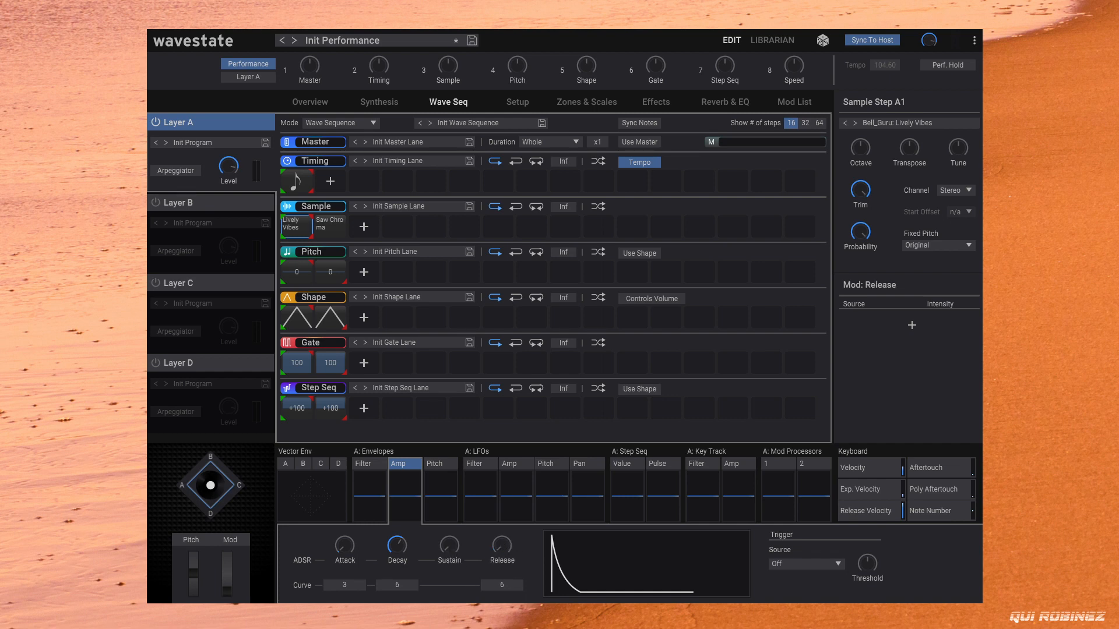
Set the trigger source of Layer A's amp envelope to Step Pulse
left_click(794, 561)
mouse_move(799, 520)
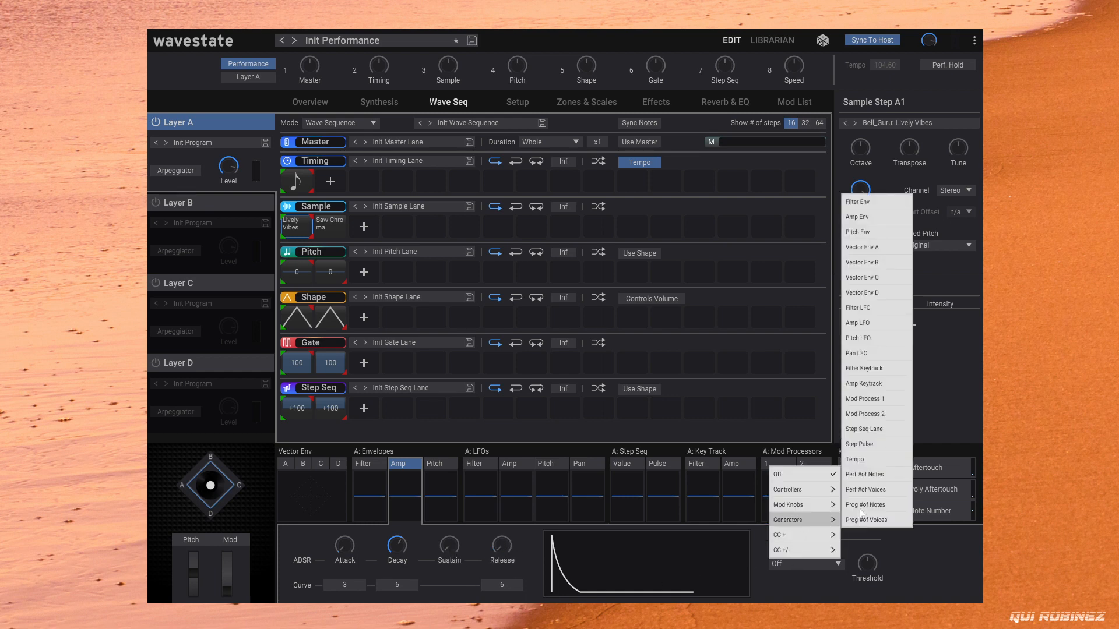
left_click(874, 448)
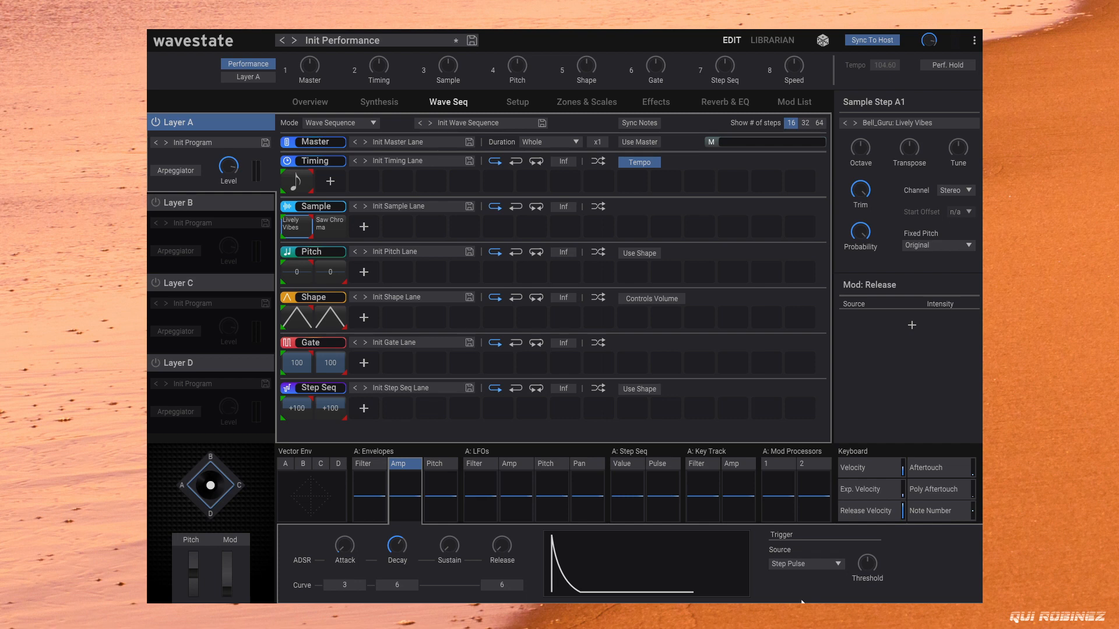
Expand the Pitch lane to eight steps and extend its end and loop end to step A8
left_click(415, 564)
left_click(362, 276)
left_click(397, 277)
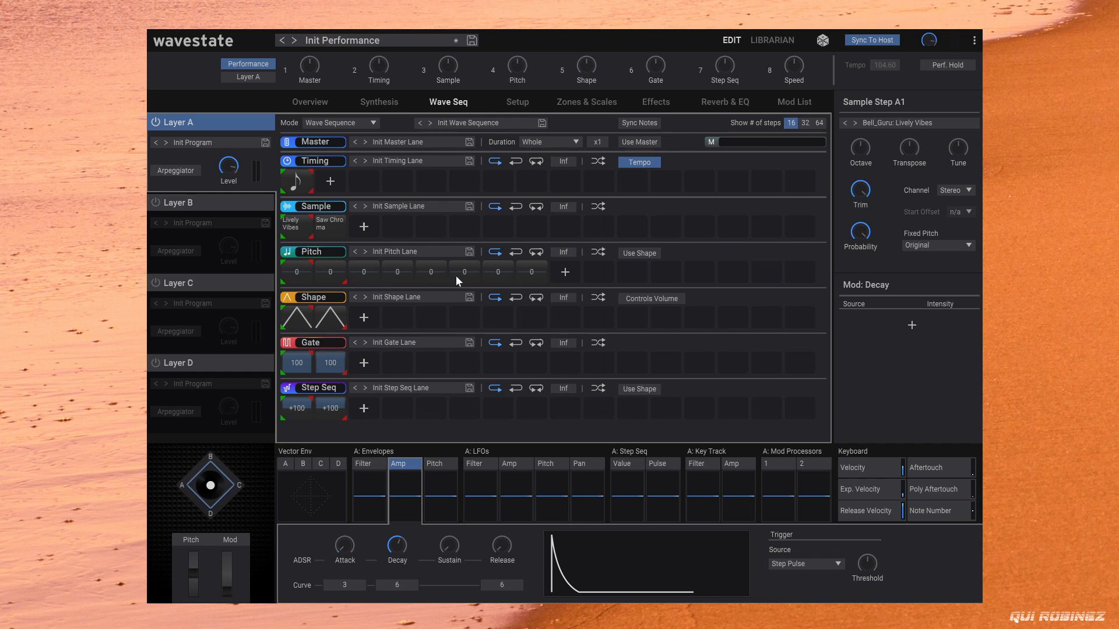
left_click_drag(349, 281, 436, 282)
left_click_drag(316, 263, 572, 271)
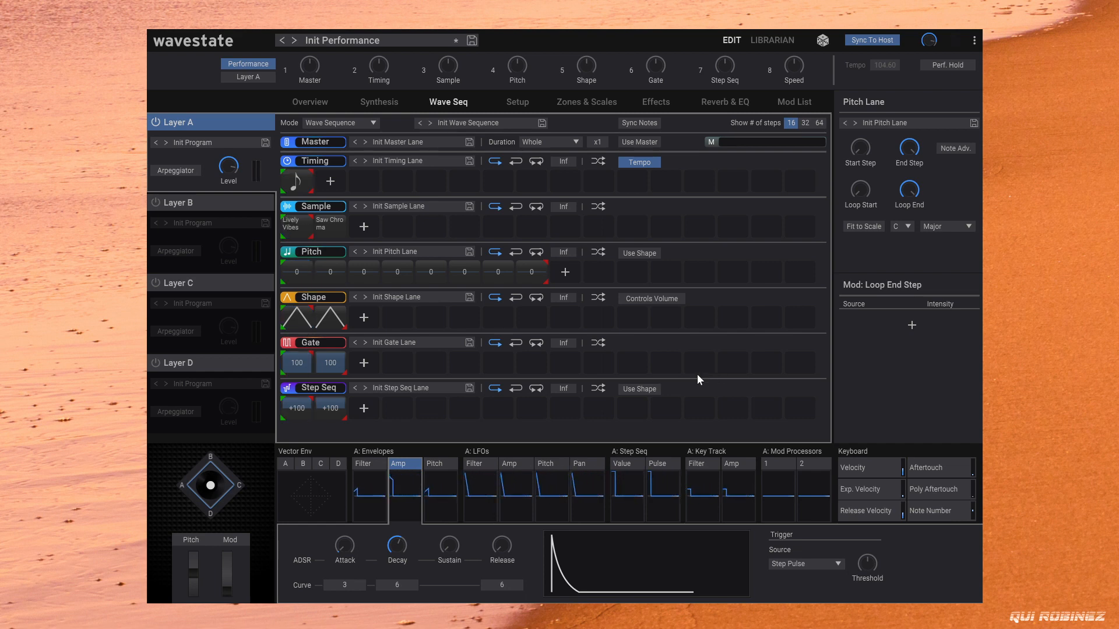
Transpose Pitch lane steps A2 to A5 to +7, +5, +7 and +12, A7 to +7 and A8 to +5
left_click(297, 271)
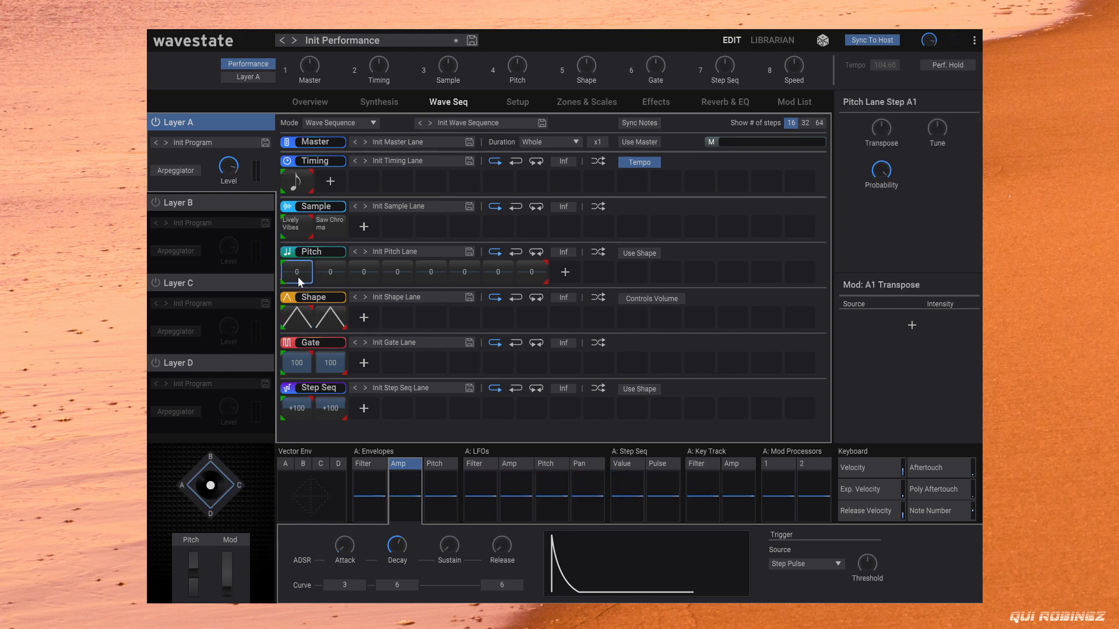
left_click_drag(327, 278, 341, 245)
left_click(365, 275)
left_click_drag(379, 259, 403, 258)
left_click_drag(435, 272, 441, 242)
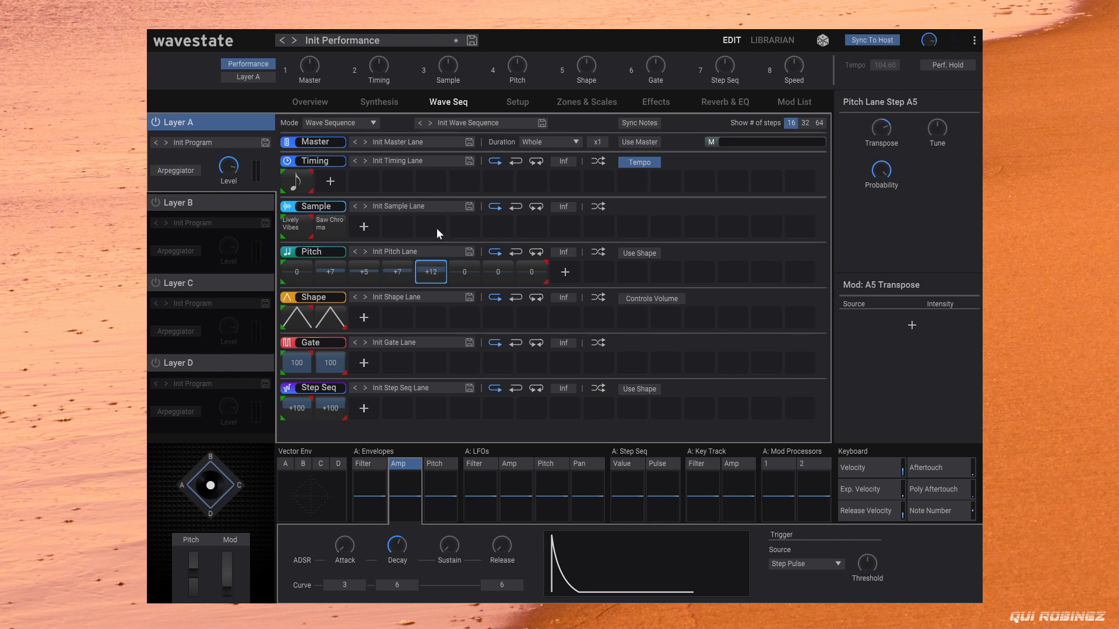
left_click_drag(501, 276, 501, 257)
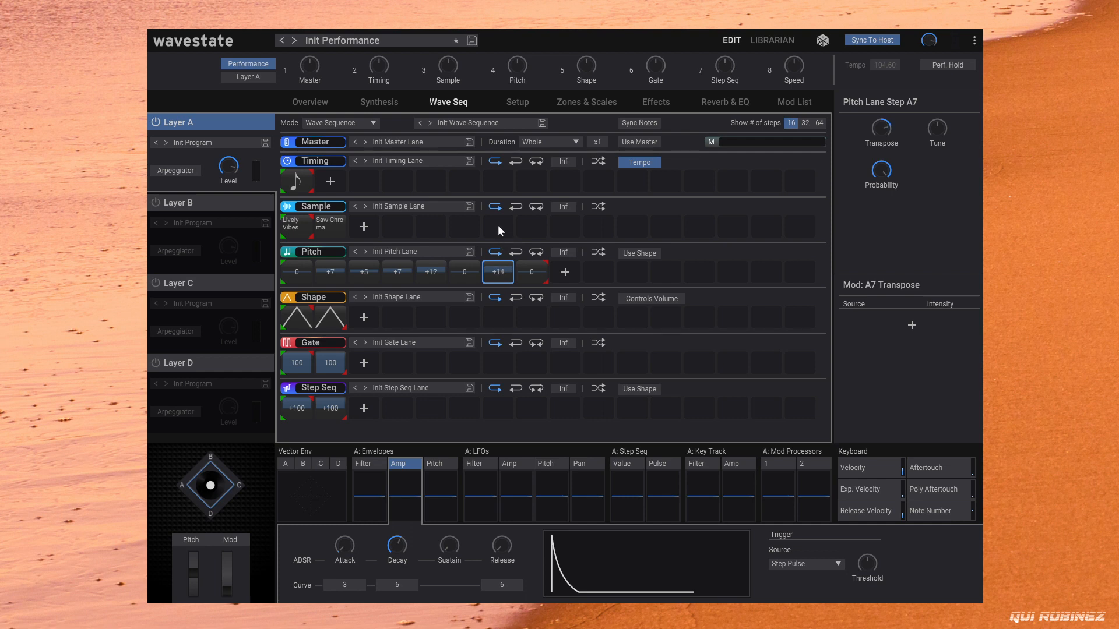
left_click_drag(498, 237, 501, 233)
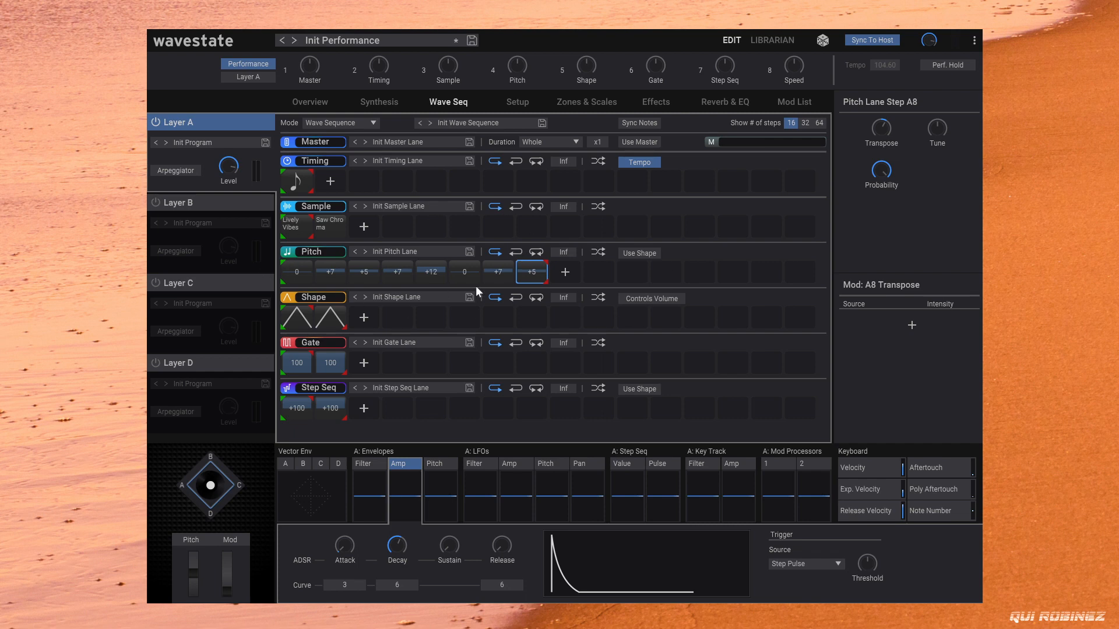
Enable the Master Reverb and load the QR Ambient Cirrus Verb preset
left_click(737, 103)
left_click(285, 122)
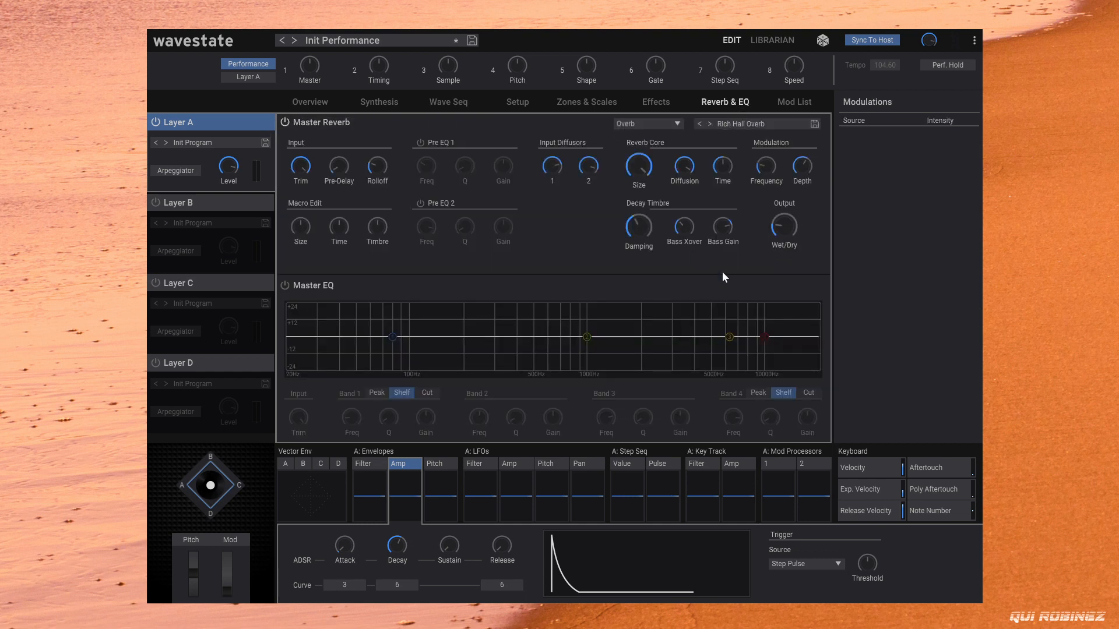
left_click(781, 124)
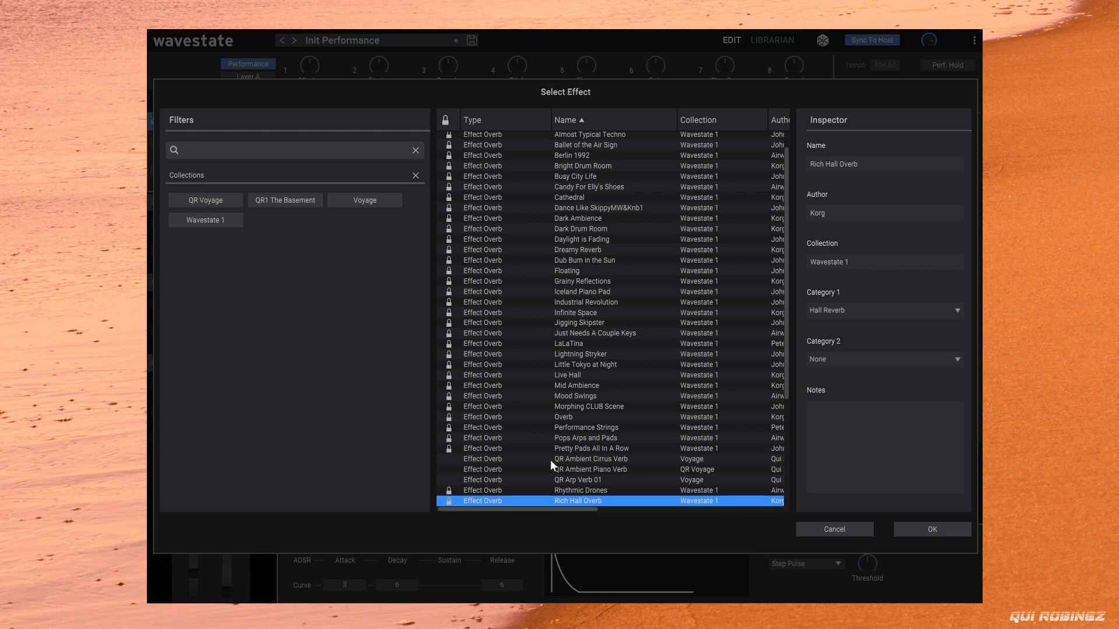
double_click(550, 460)
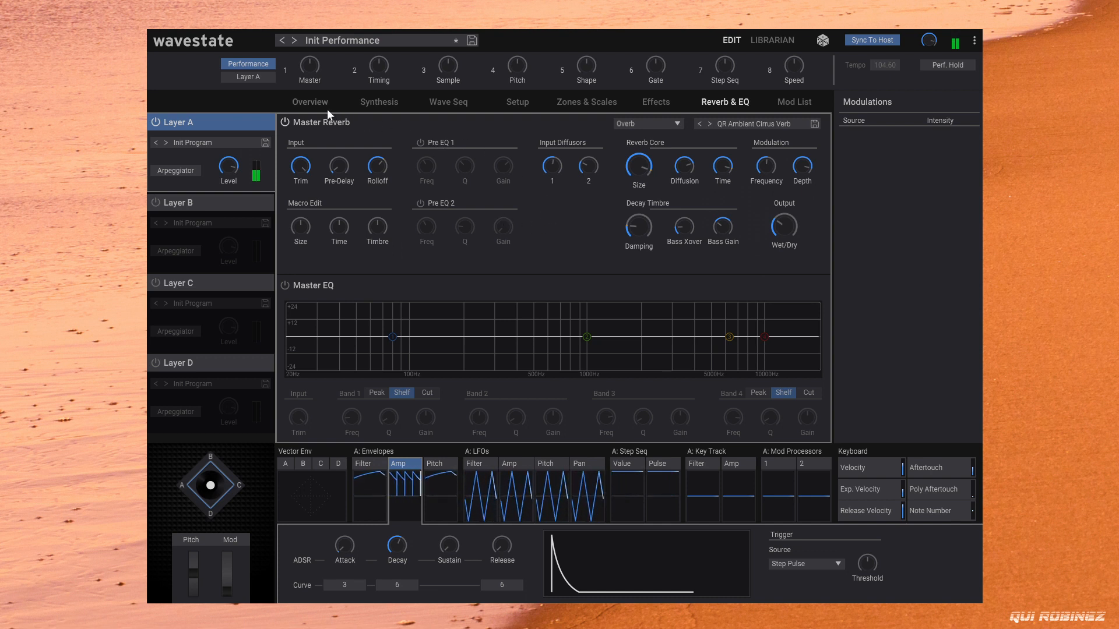
Copy Layer A and paste it onto Layers B, C and D
left_click(380, 101)
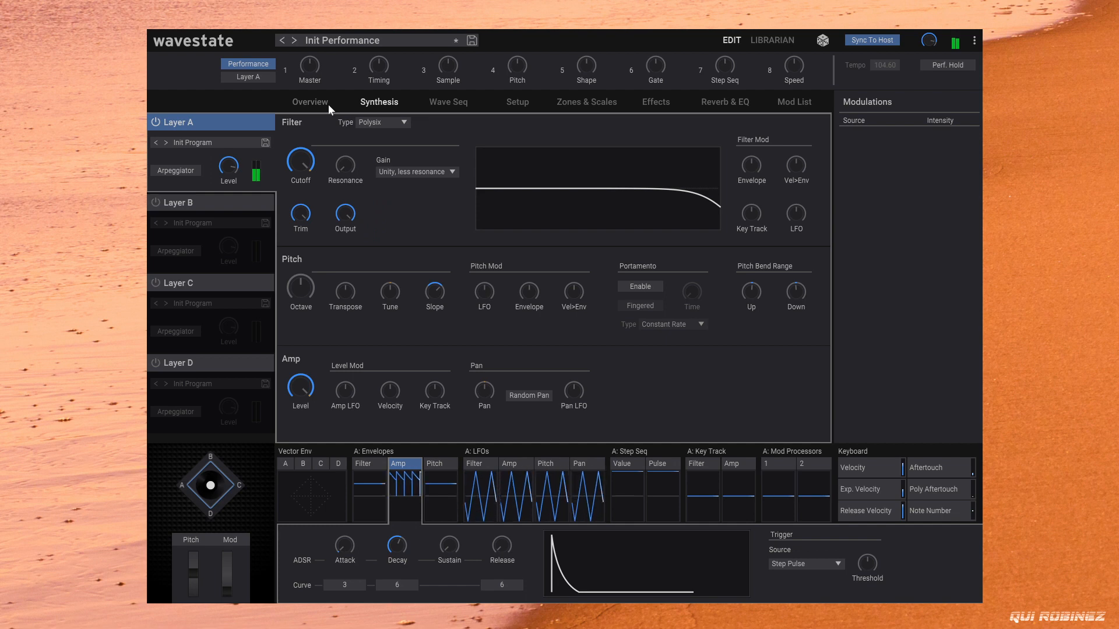
left_click(431, 100)
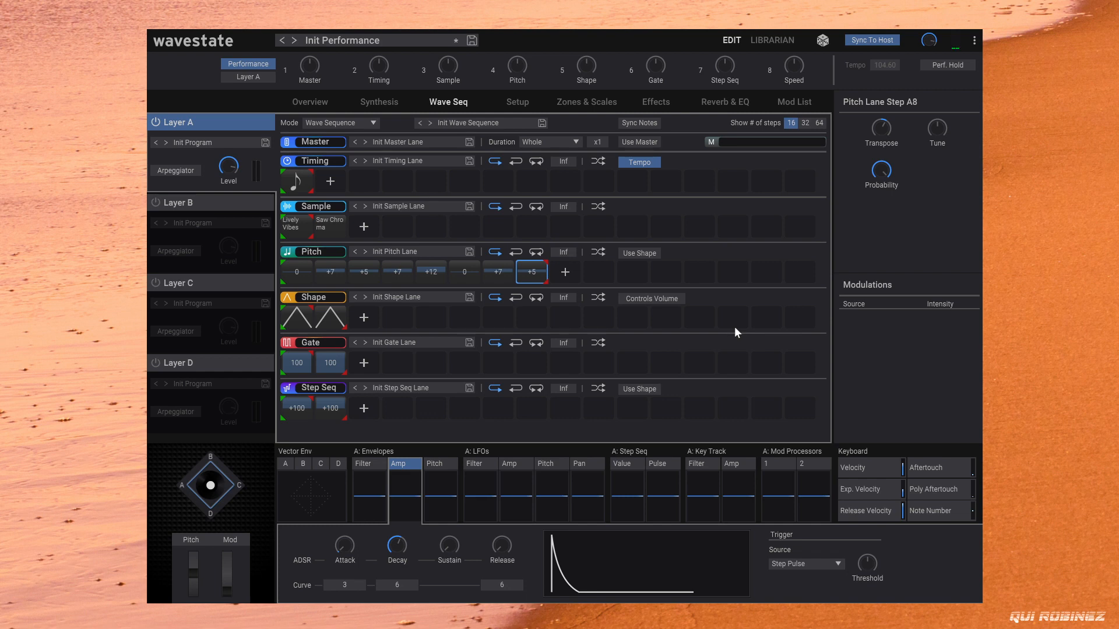
right_click(179, 121)
left_click(193, 131)
right_click(190, 202)
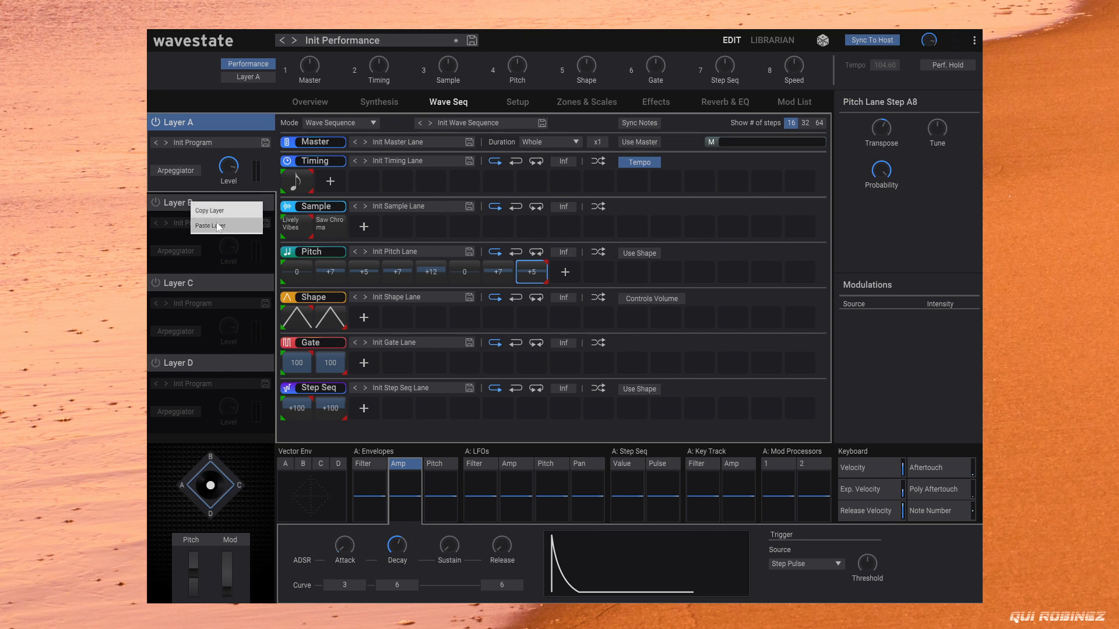
left_click(216, 223)
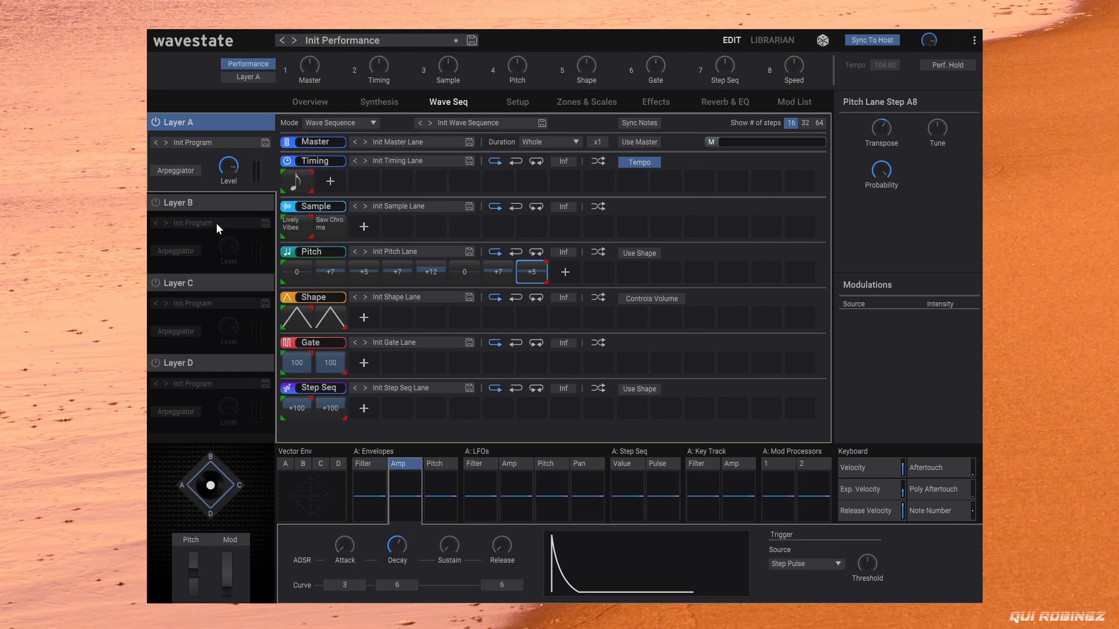
right_click(179, 284)
left_click(200, 308)
right_click(180, 368)
left_click(206, 365)
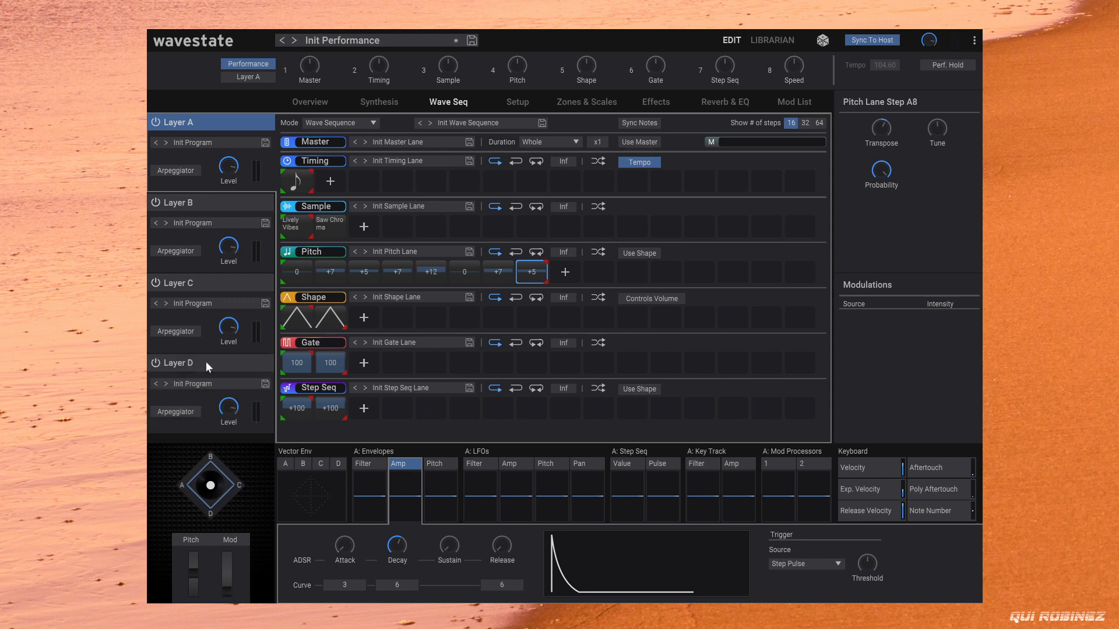
Switch off Layers B, C and D, and raise Layer A's pitch octave
left_click(150, 282)
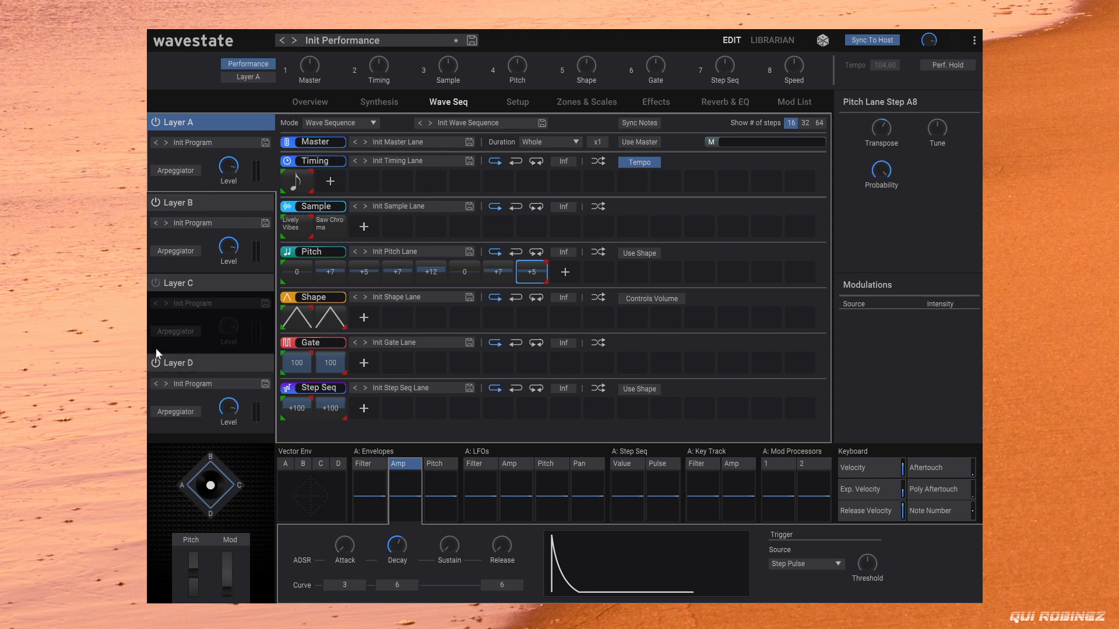
left_click(153, 363)
left_click(155, 203)
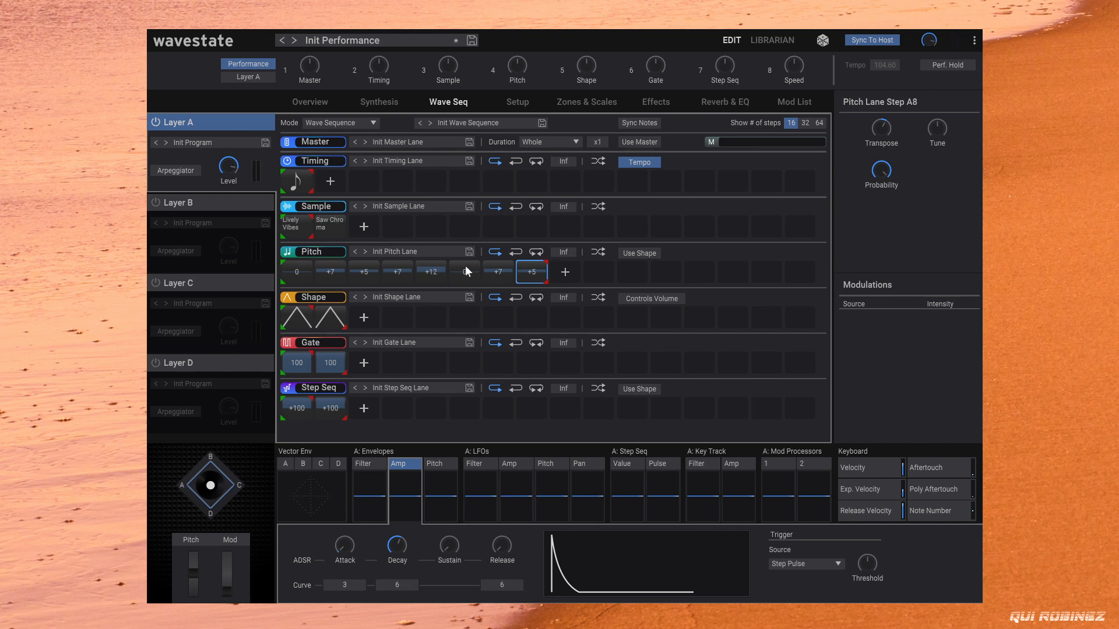
left_click(381, 102)
left_click_drag(296, 293, 265, 200)
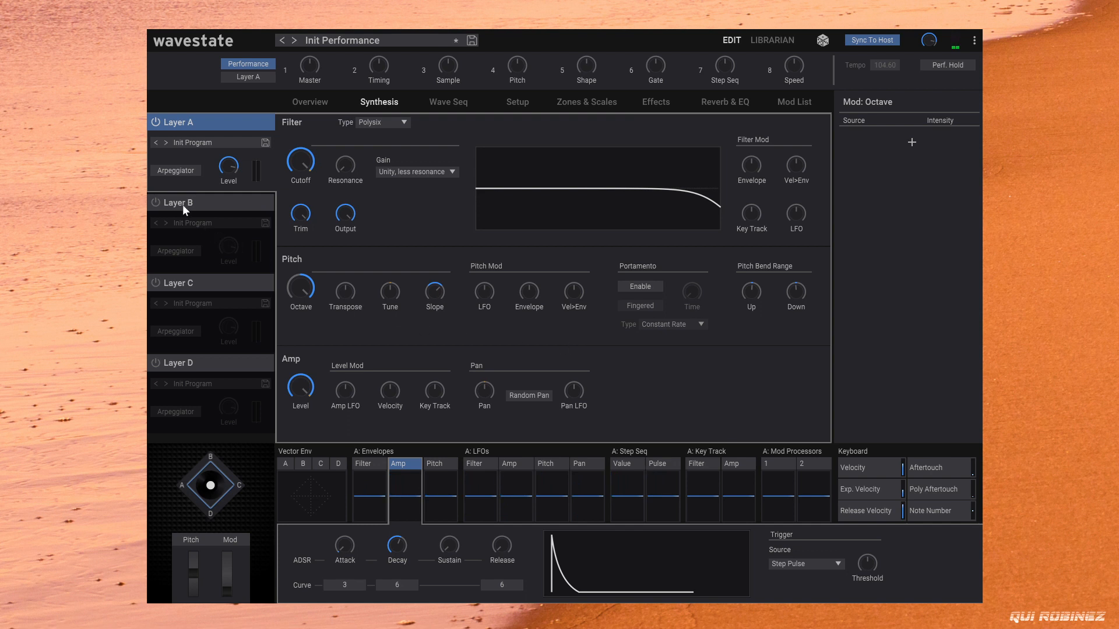
Switch on Layer B and set its pitch octave to +1
left_click(156, 201)
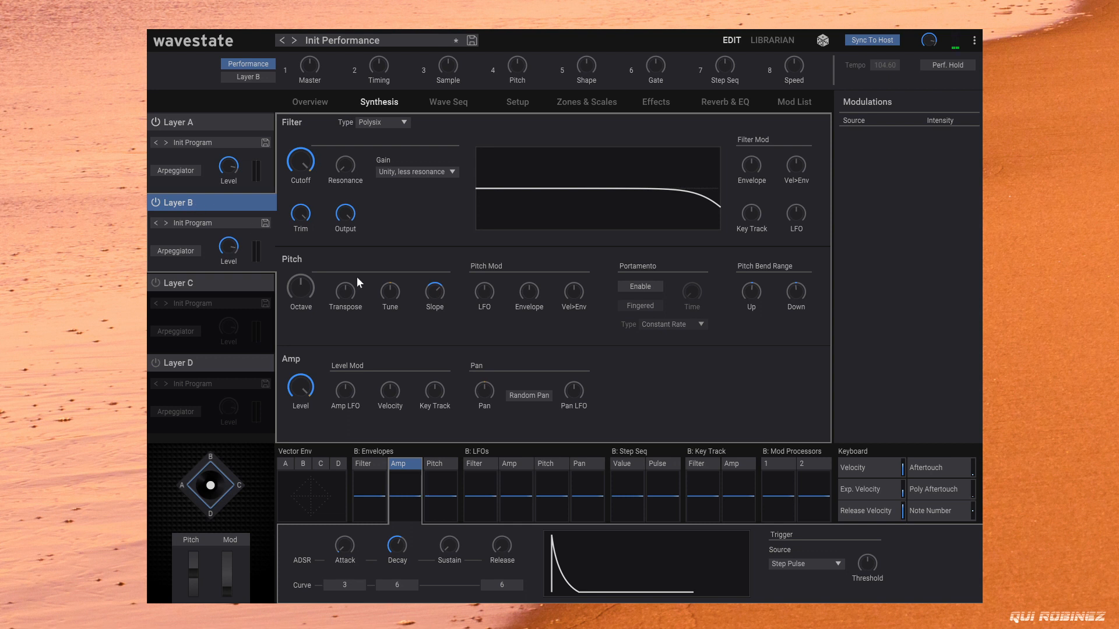
left_click_drag(296, 291, 287, 268)
Set the duration of Timing step A1 in Layer B's wave sequence to 1/4
left_click(438, 104)
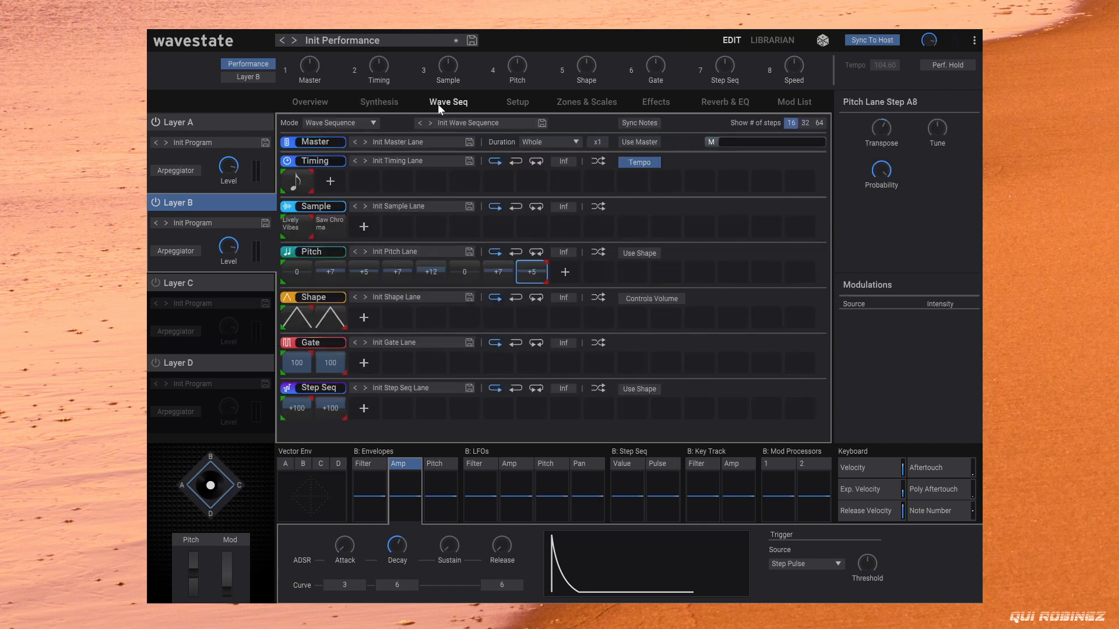
left_click(299, 187)
left_click(299, 185)
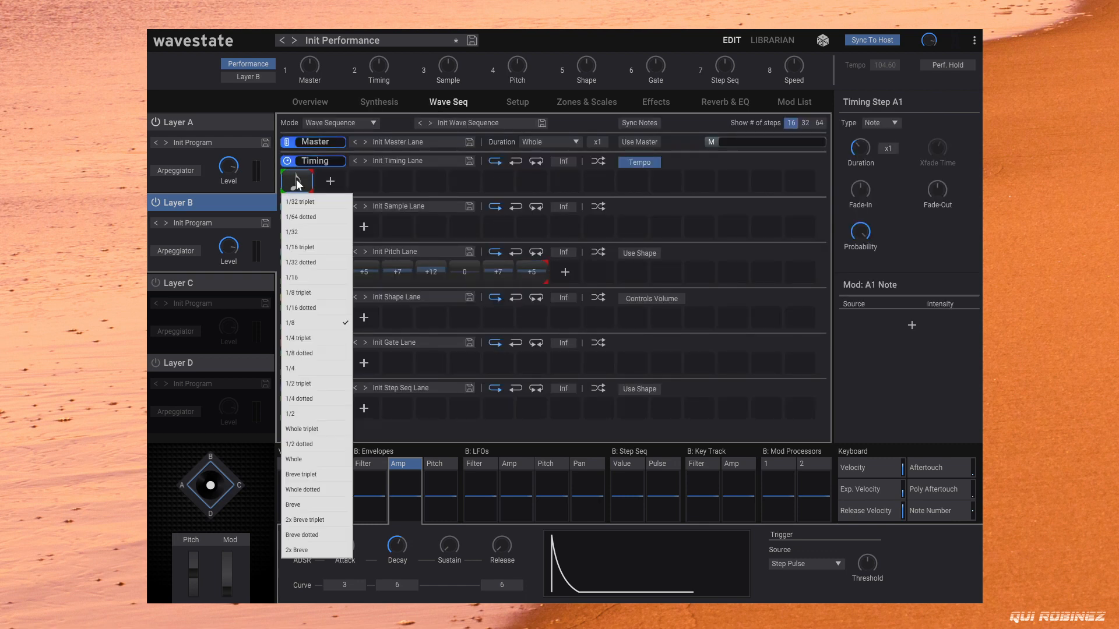
left_click(335, 372)
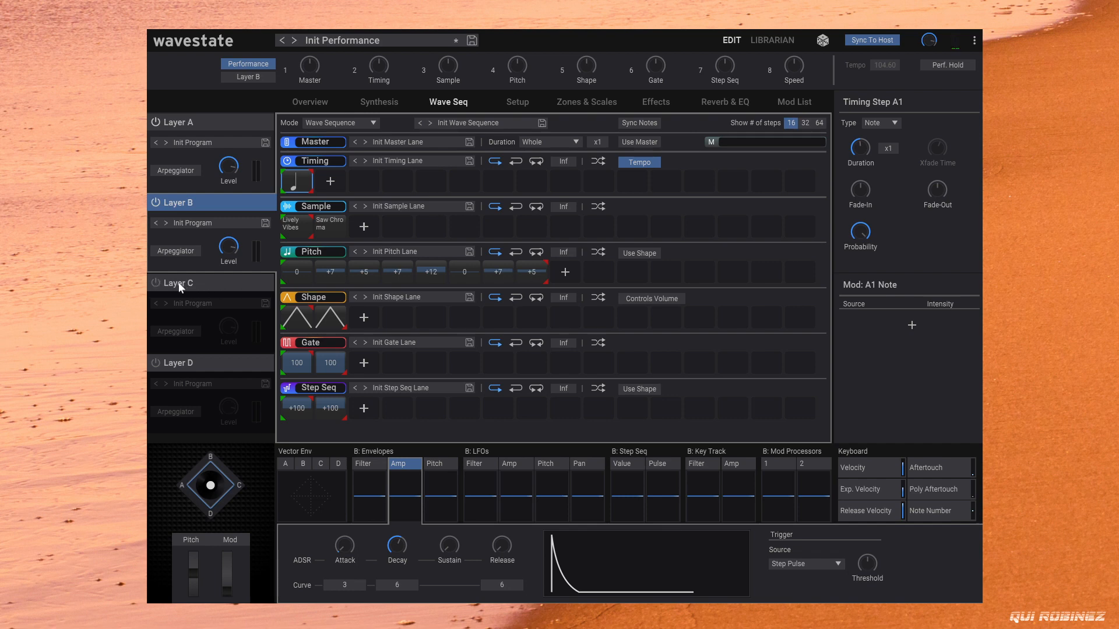
Switch on Layer C and set the duration of its Timing step A1 to 1/2
left_click(154, 283)
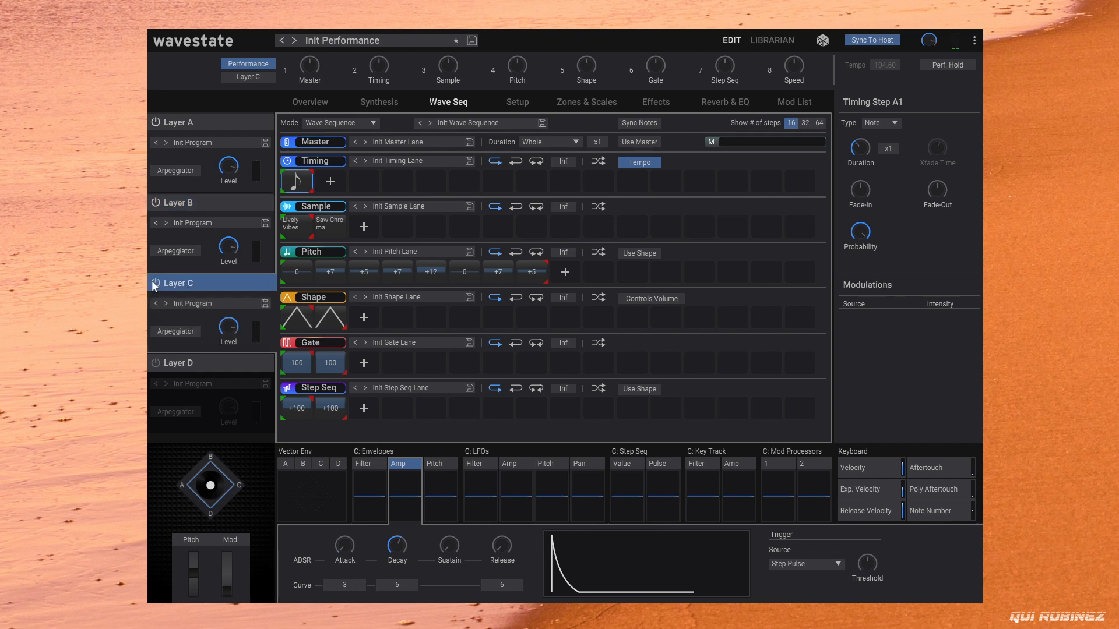
left_click(311, 183)
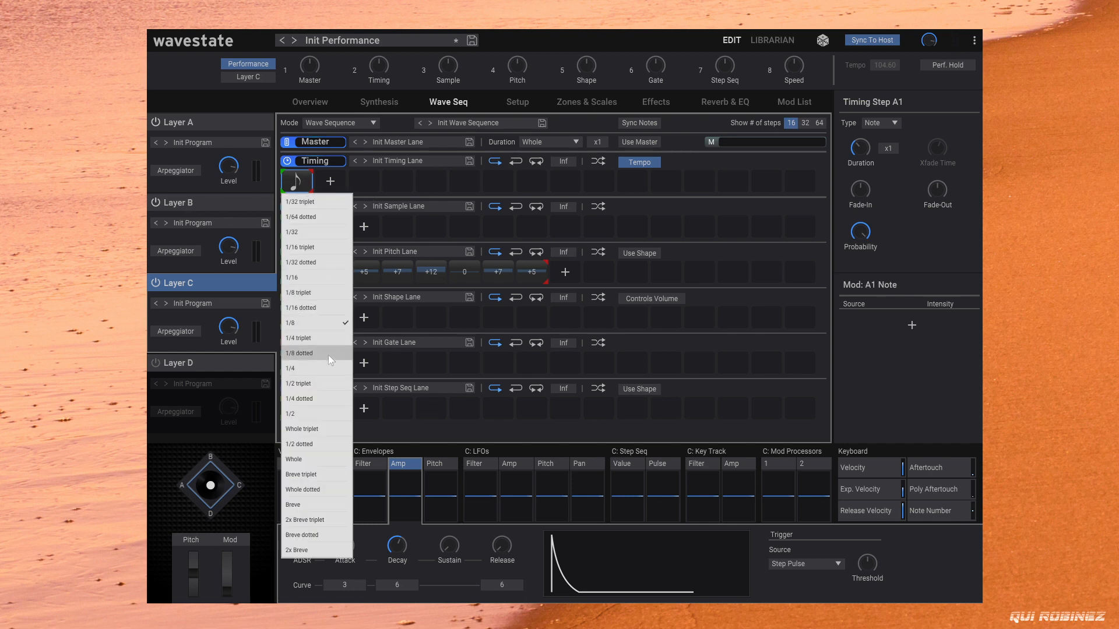
left_click(326, 413)
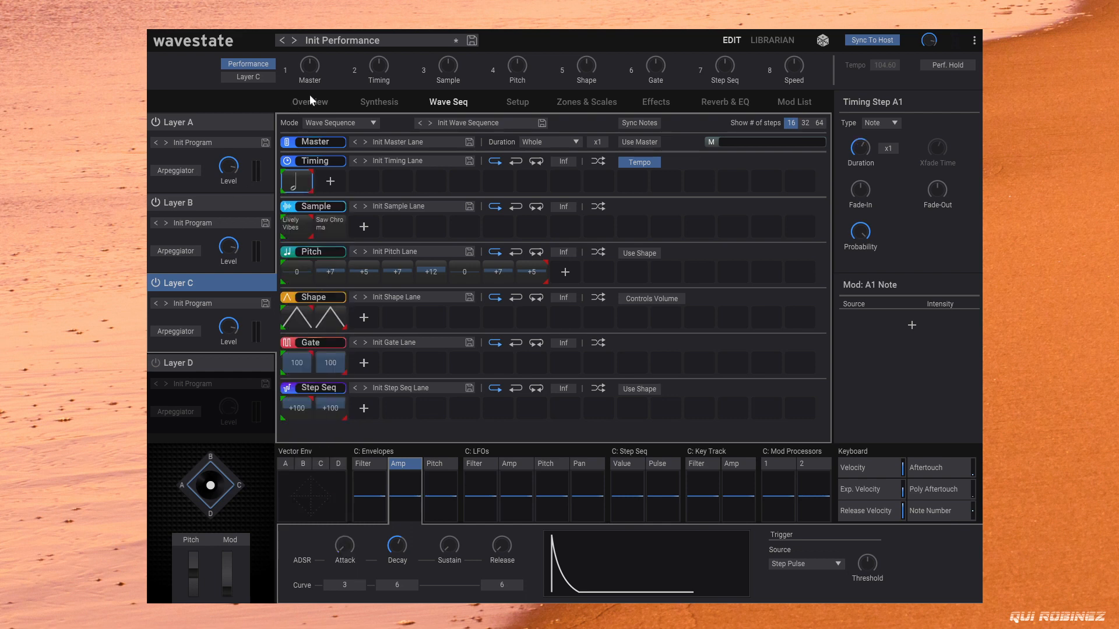
left_click(375, 101)
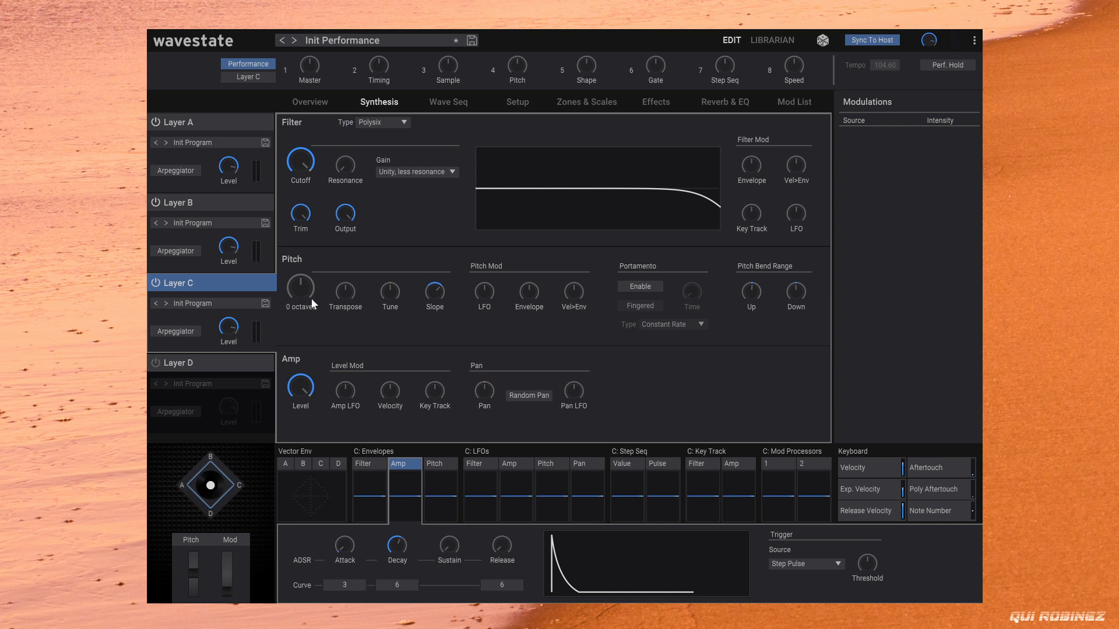
left_click(225, 204)
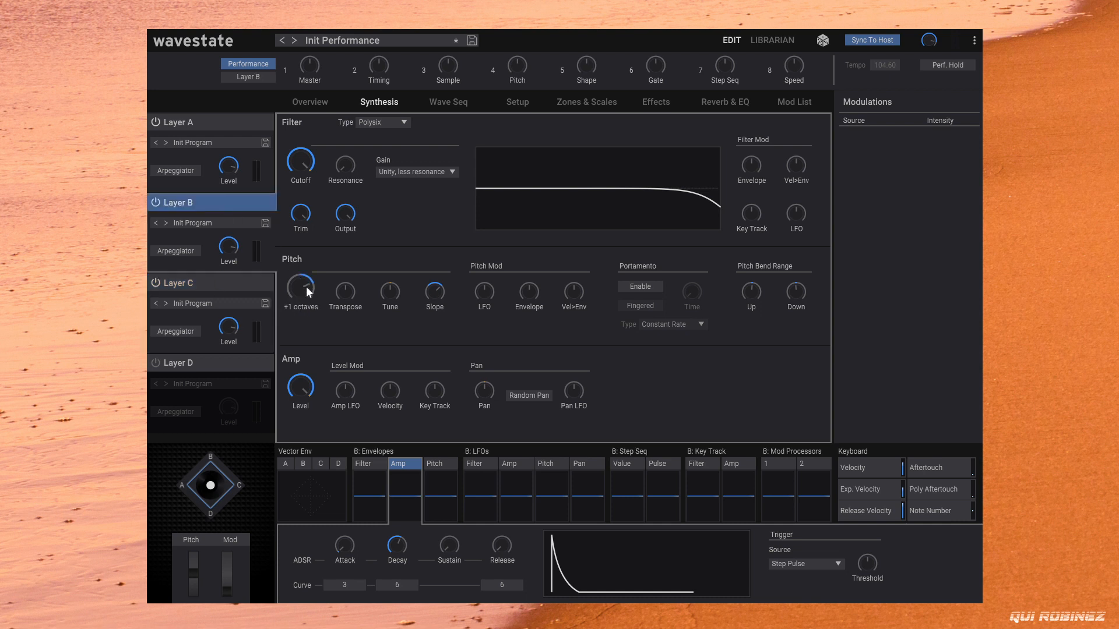
left_click(201, 282)
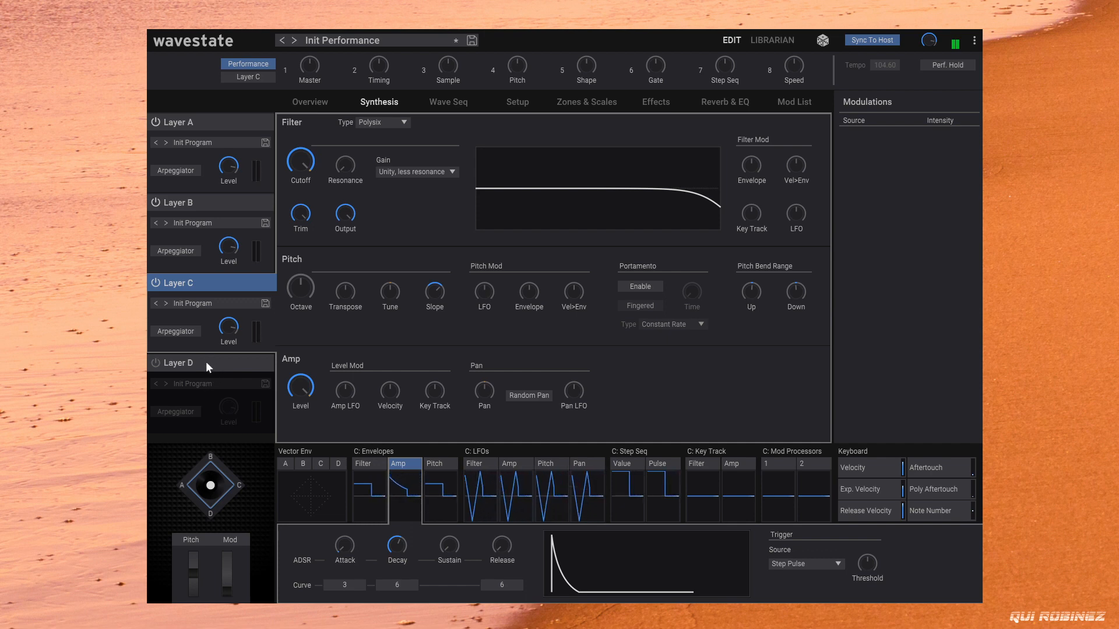
Switch on Layer D and set the duration of its Timing step A1 to Whole
left_click(452, 99)
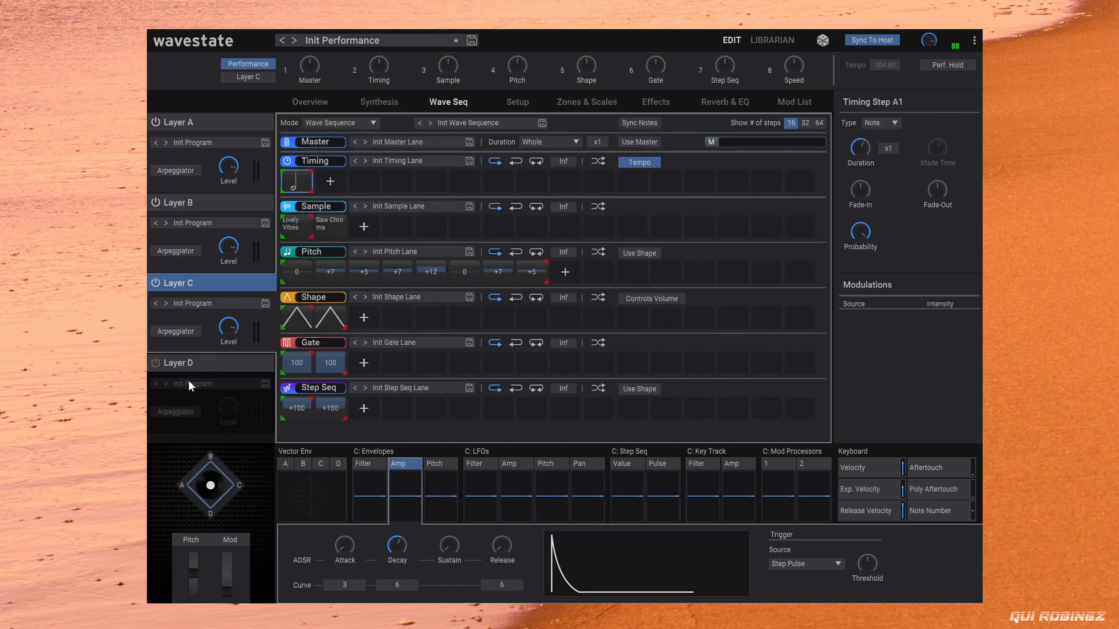
left_click(154, 365)
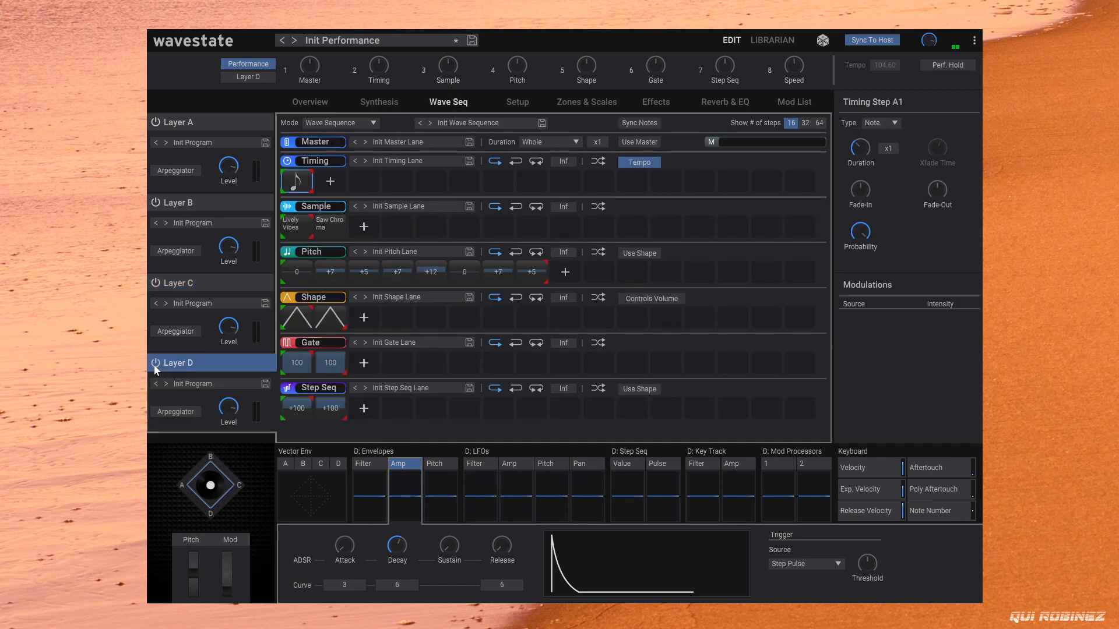
left_click(294, 182)
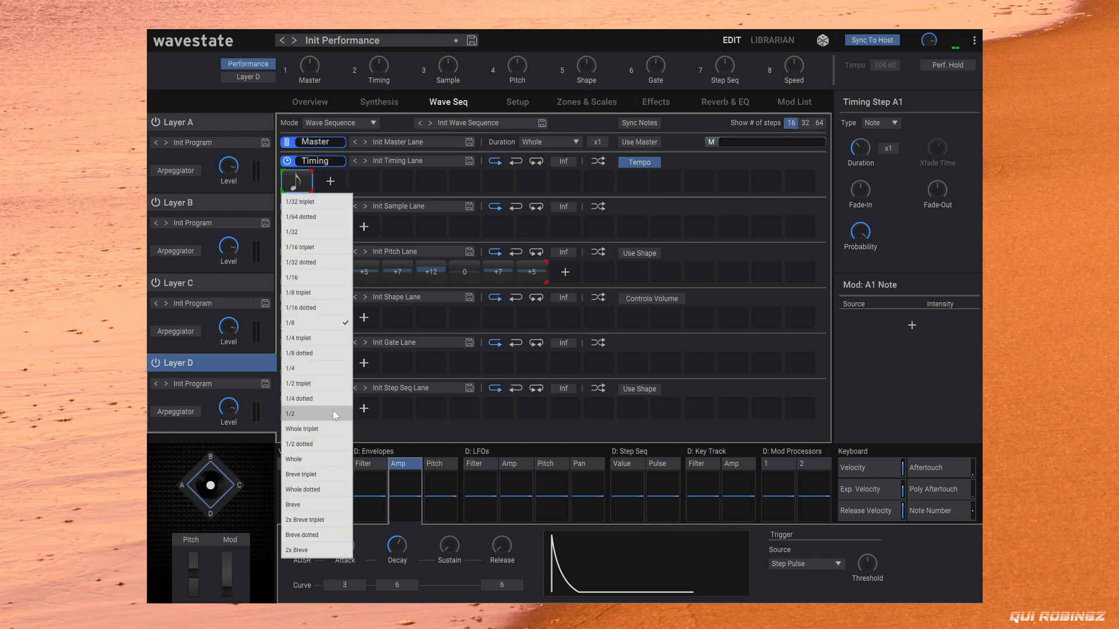
left_click(320, 460)
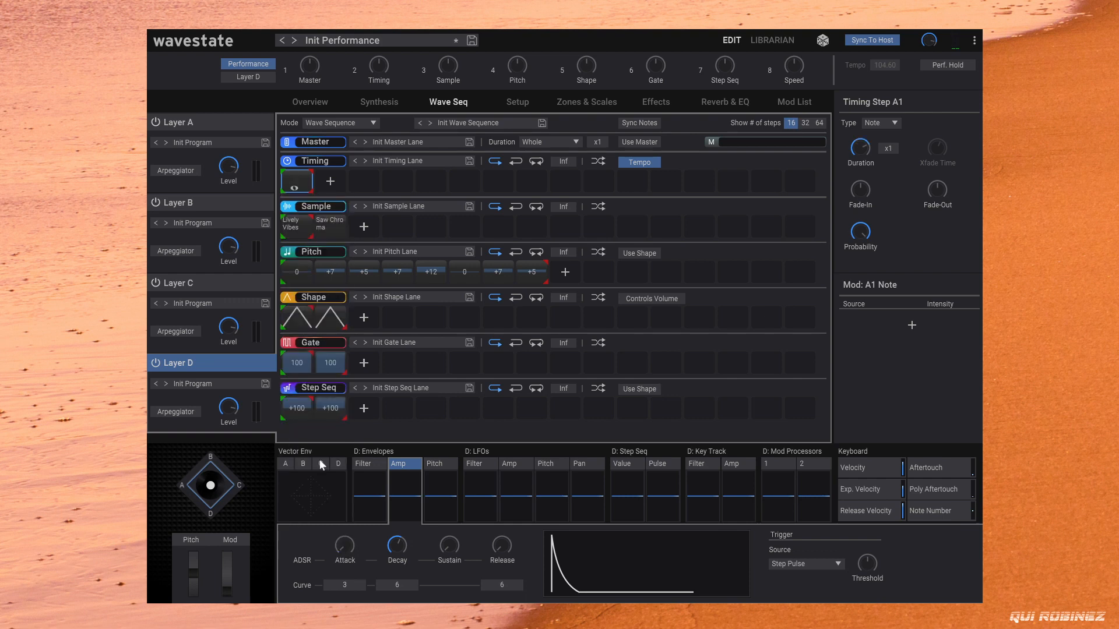
Lower Layer D's pitch octave
left_click(375, 102)
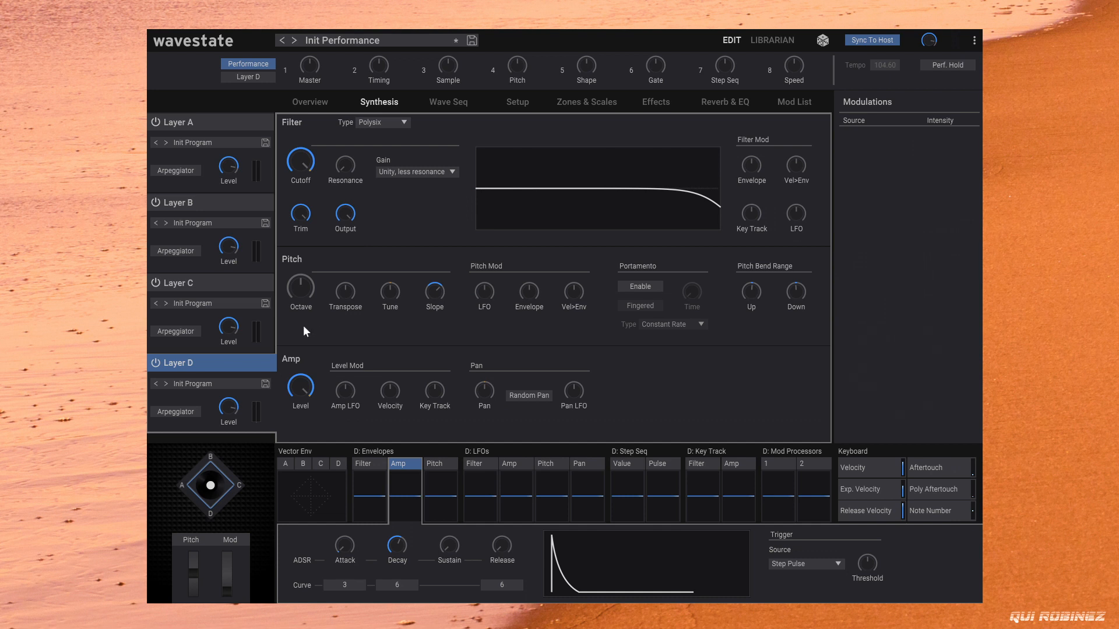
left_click(300, 289)
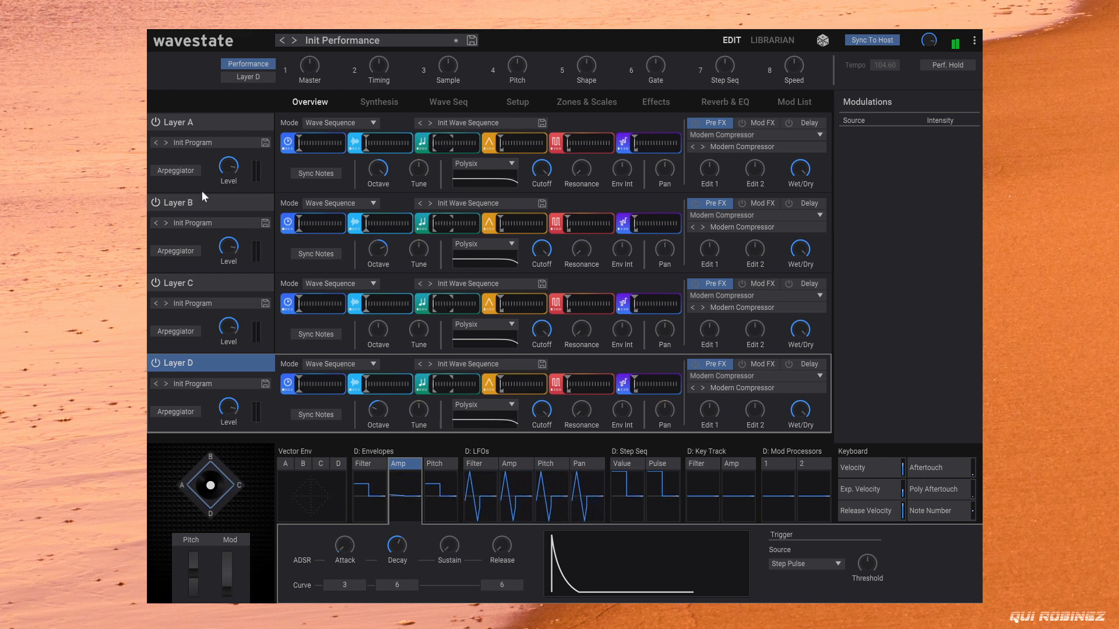
Extend the loop end of Layer A's Sample lane to step A2
left_click(448, 102)
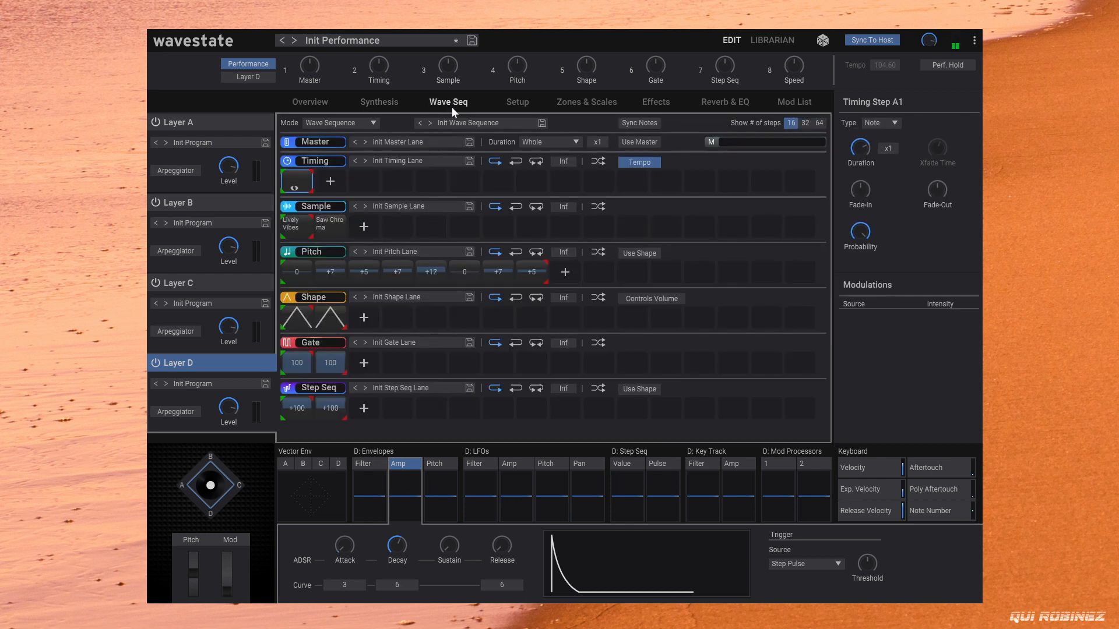
left_click(207, 124)
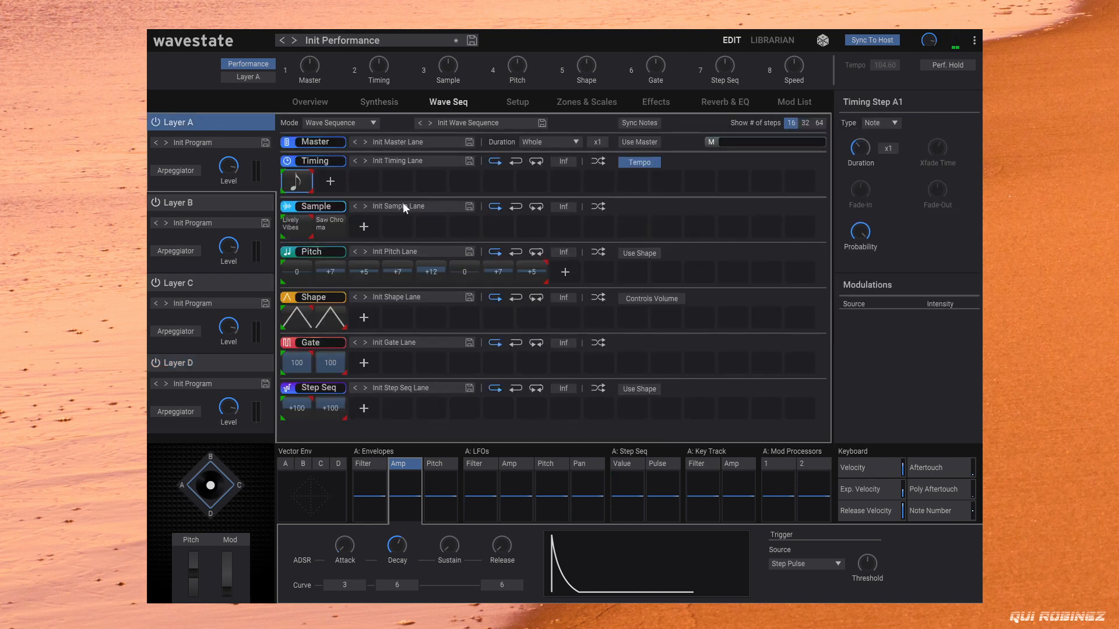
left_click(310, 236)
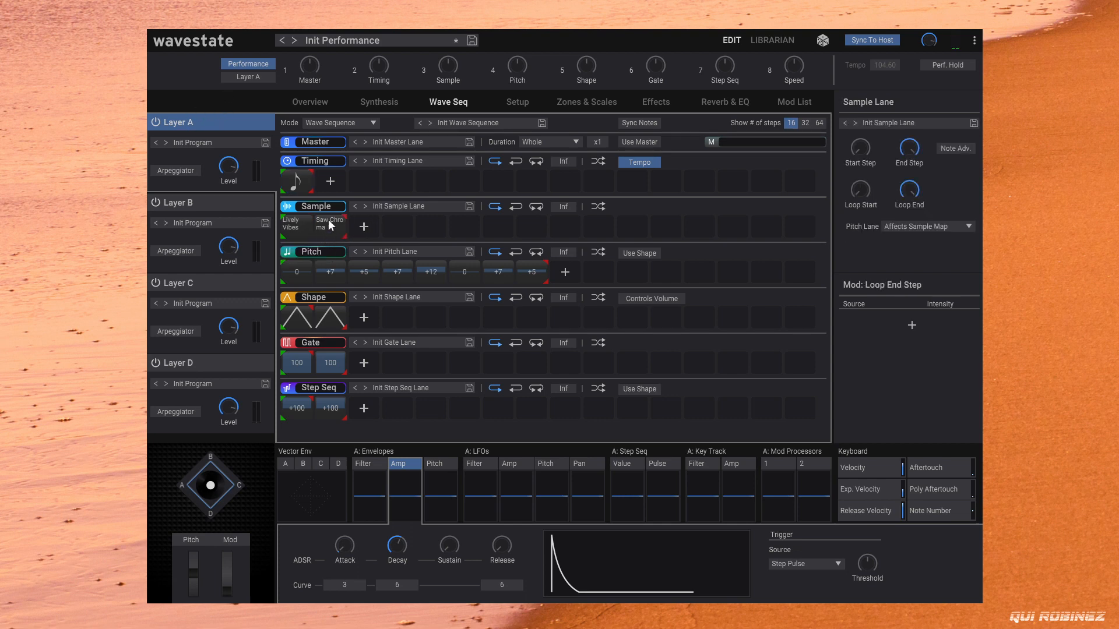
Load Bell_Guru: Sanza Circle into Layer A's Sample step A2 and set that step's probability to 52%
left_click(328, 225)
left_click(327, 226)
mouse_move(351, 291)
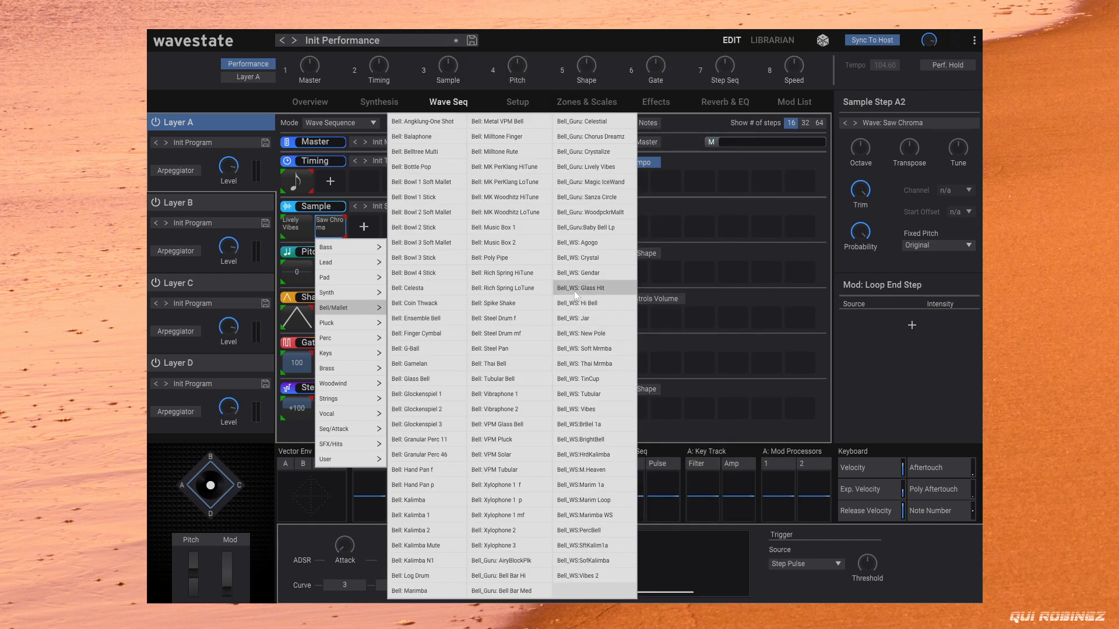
left_click(616, 197)
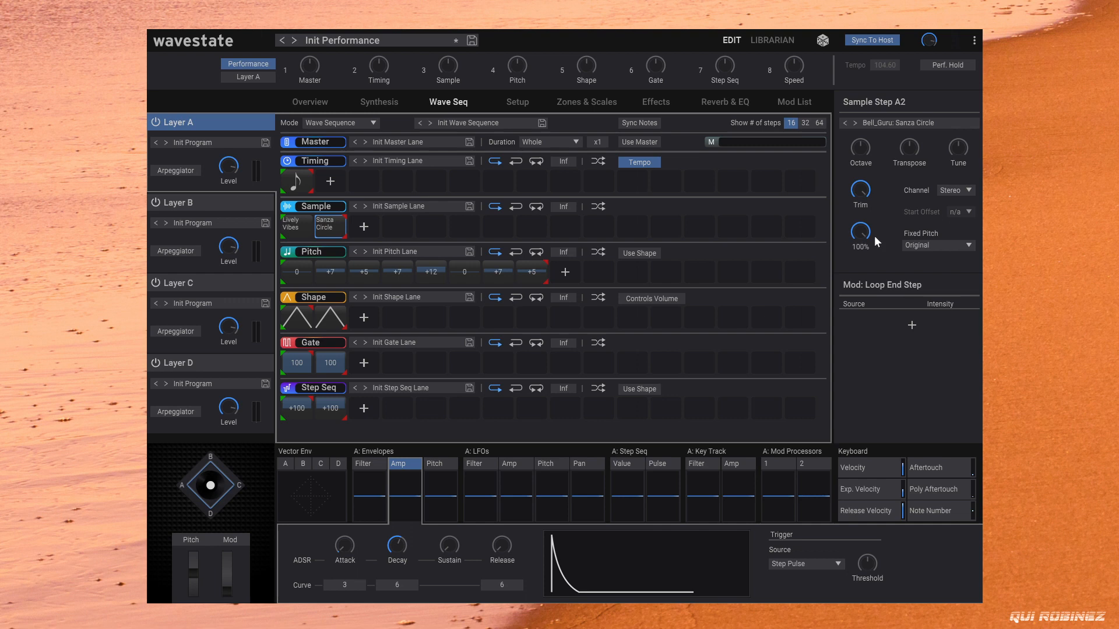
left_click_drag(851, 229, 855, 268)
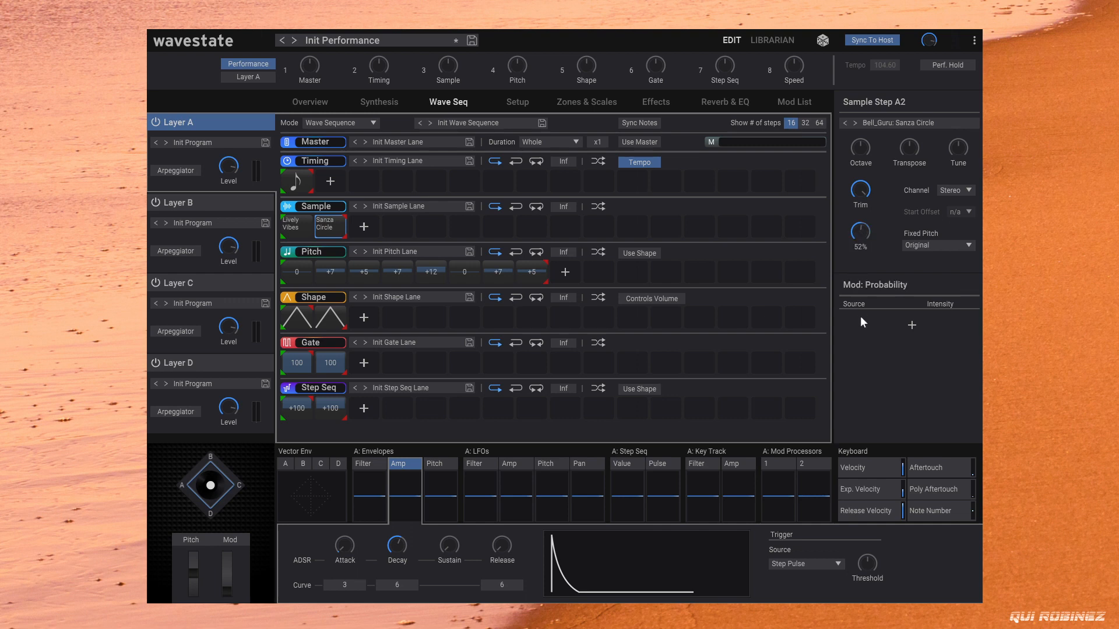